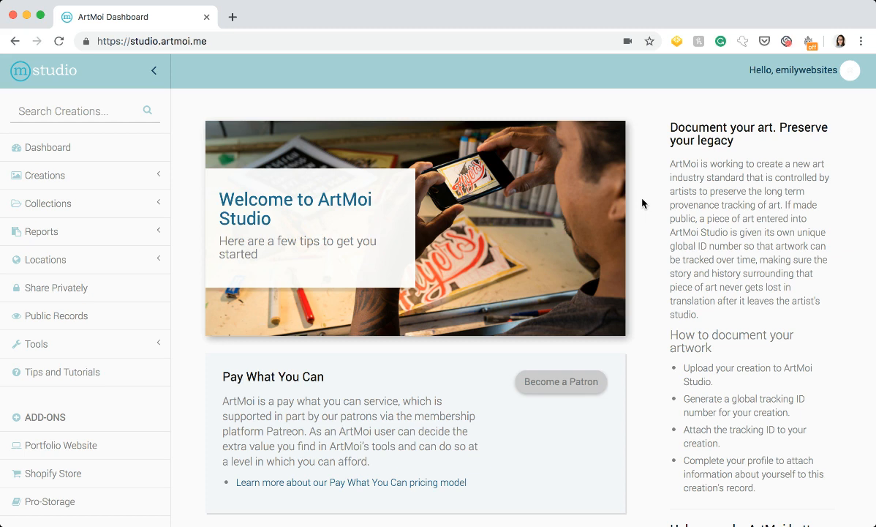
Step: Open the Portfolio Website add-on and look over the available website plans
{"action": "left_click", "coordinate": [77, 448]}
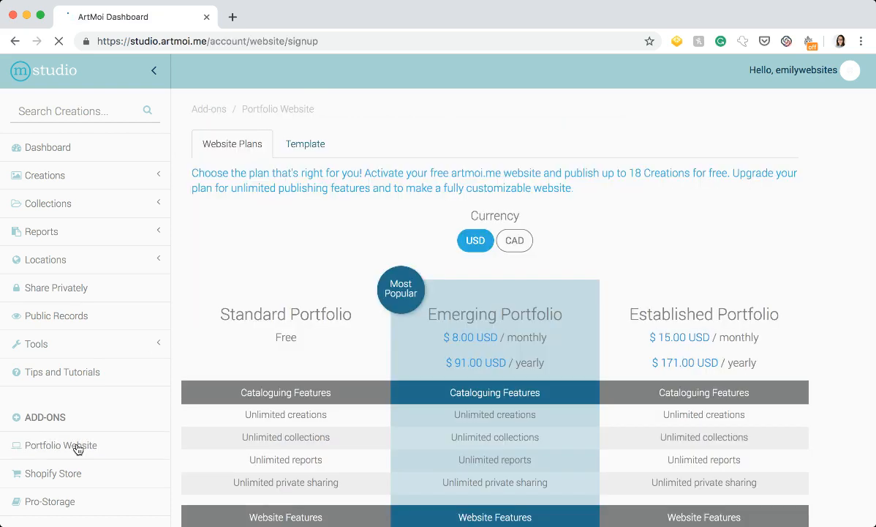
{"action": "scroll", "coordinate": [275, 251], "scroll_direction": "down", "scroll_amount": 1}
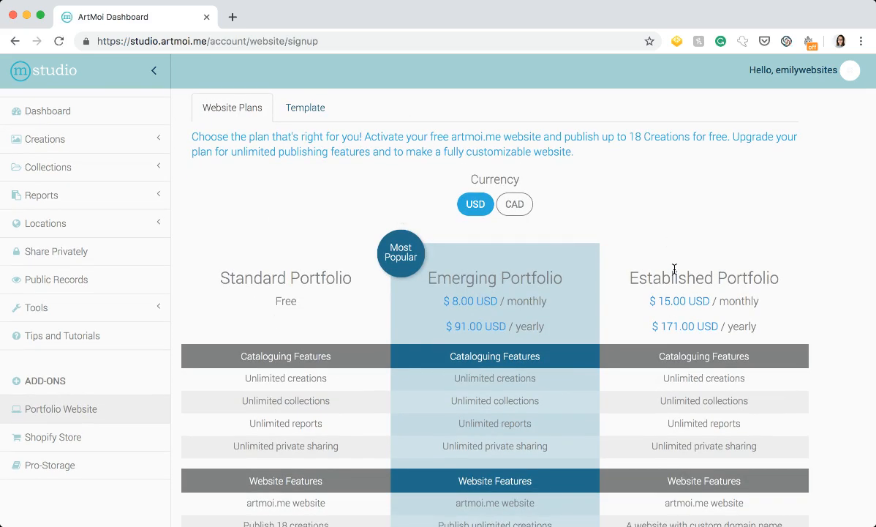
{"action": "scroll", "coordinate": [632, 227], "scroll_direction": "up", "scroll_amount": 1}
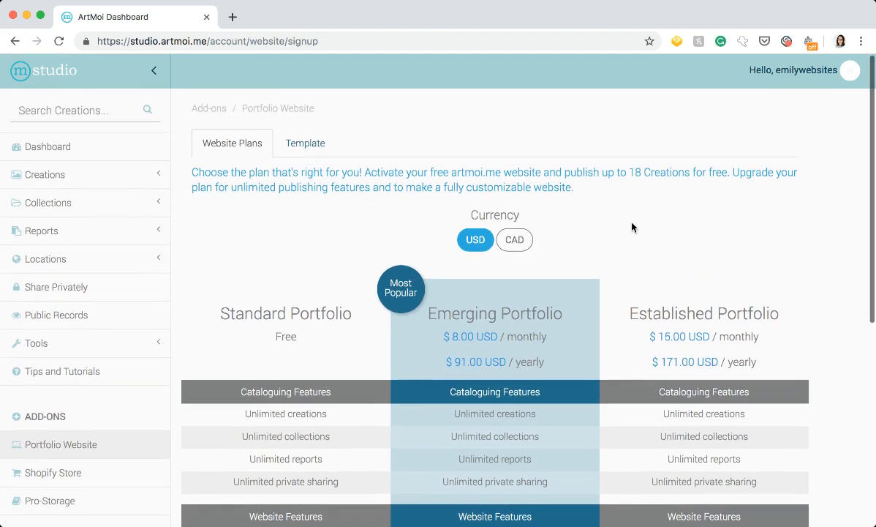
Step: Review the website templates offered under the Standard, Emerging and Established plans
{"action": "left_click", "coordinate": [316, 146]}
{"action": "scroll", "coordinate": [346, 208], "scroll_direction": "down", "scroll_amount": 5}
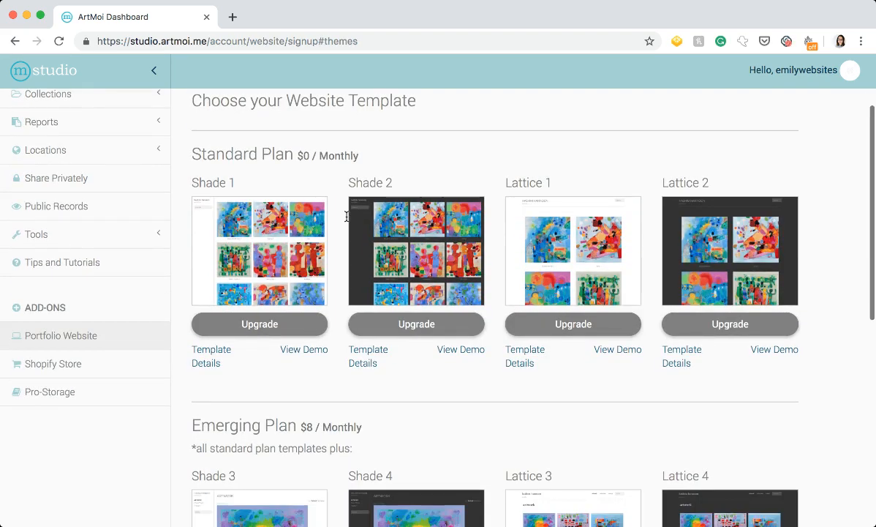
{"action": "scroll", "coordinate": [347, 220], "scroll_direction": "down", "scroll_amount": 5}
{"action": "scroll", "coordinate": [347, 219], "scroll_direction": "up", "scroll_amount": 5}
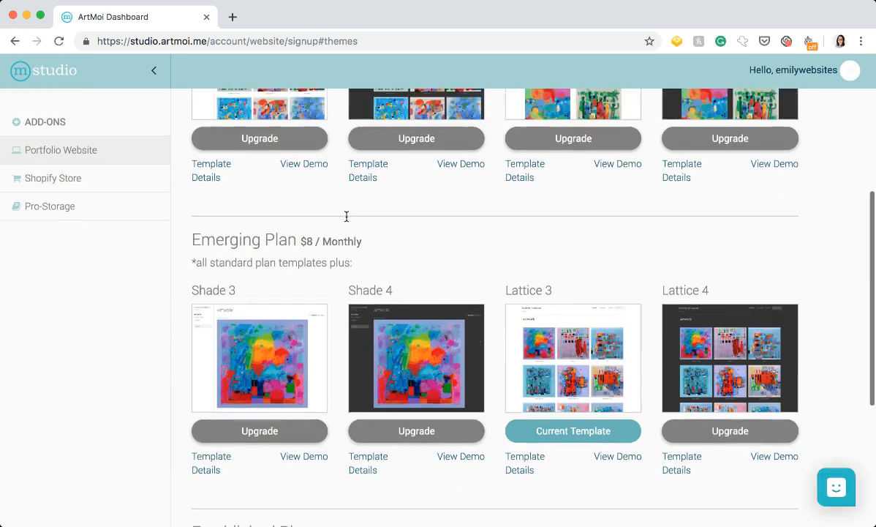
{"action": "scroll", "coordinate": [347, 218], "scroll_direction": "down", "scroll_amount": 7}
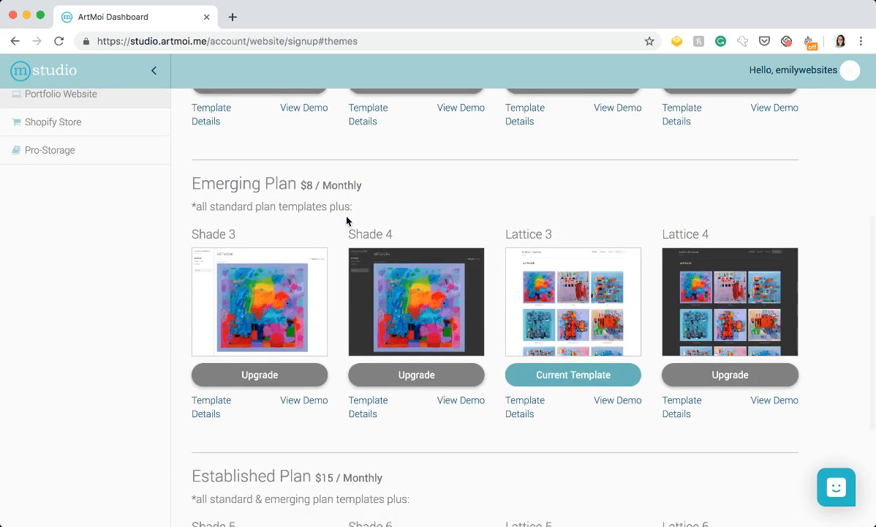
{"action": "scroll", "coordinate": [348, 220], "scroll_direction": "down", "scroll_amount": 5}
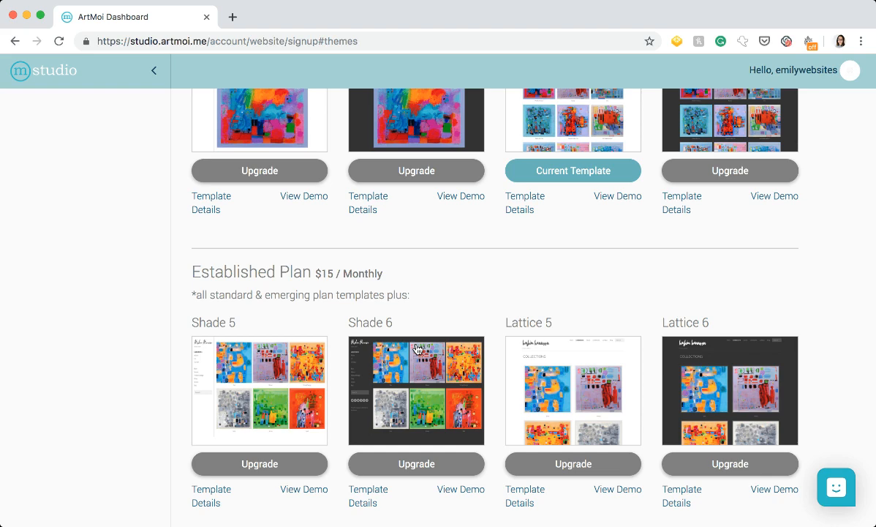
{"action": "scroll", "coordinate": [497, 272], "scroll_direction": "up", "scroll_amount": 10}
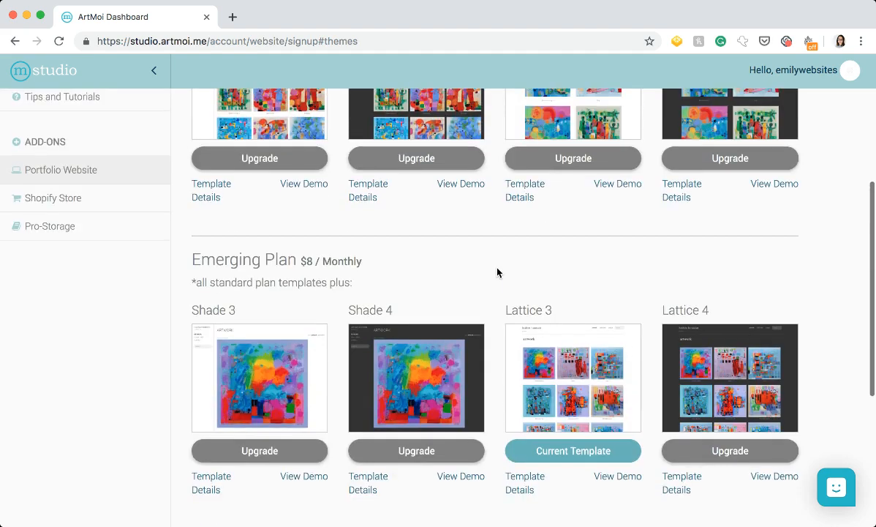
Step: Return to the website plans, select the Established Portfolio plan and start the website activation
{"action": "left_click", "coordinate": [235, 146]}
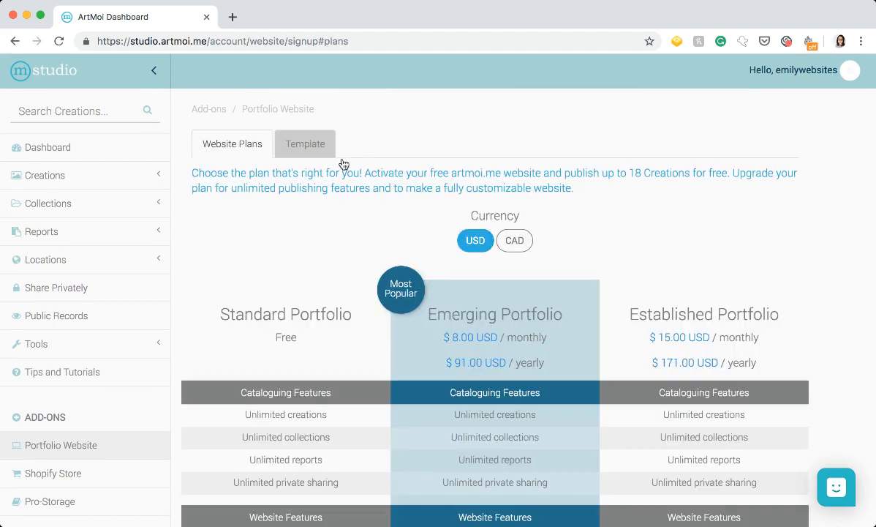
{"action": "scroll", "coordinate": [492, 183], "scroll_direction": "down", "scroll_amount": 5}
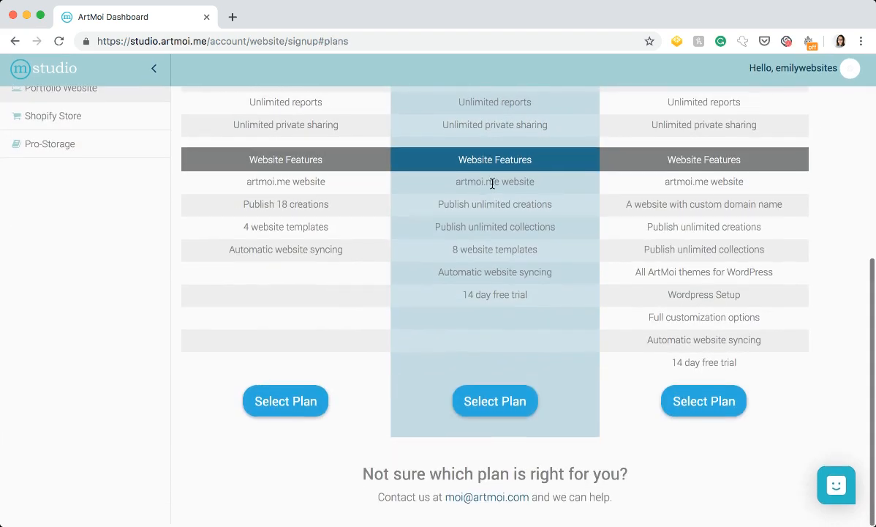
{"action": "left_click", "coordinate": [704, 403]}
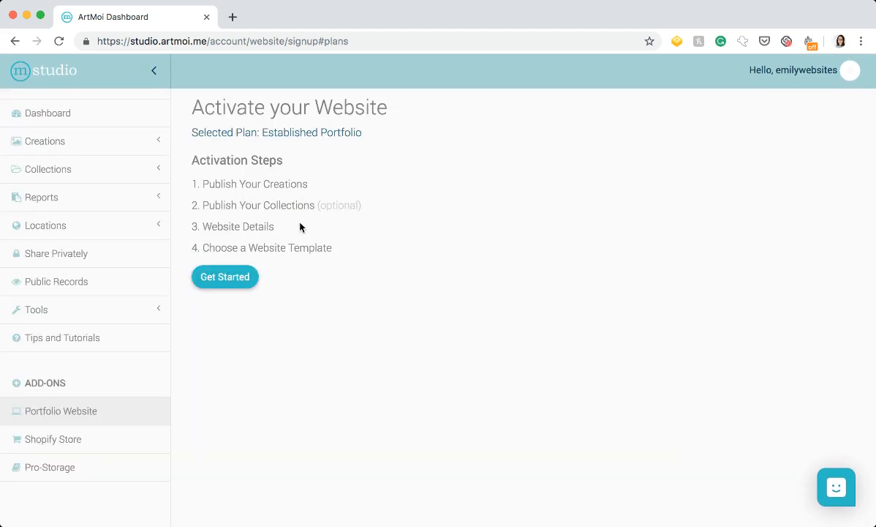
{"action": "left_click", "coordinate": [239, 276]}
Step: Publish the creations Title 1 through Title 5 and the Ship in the Woods collection to the website
{"action": "left_click", "coordinate": [202, 217]}
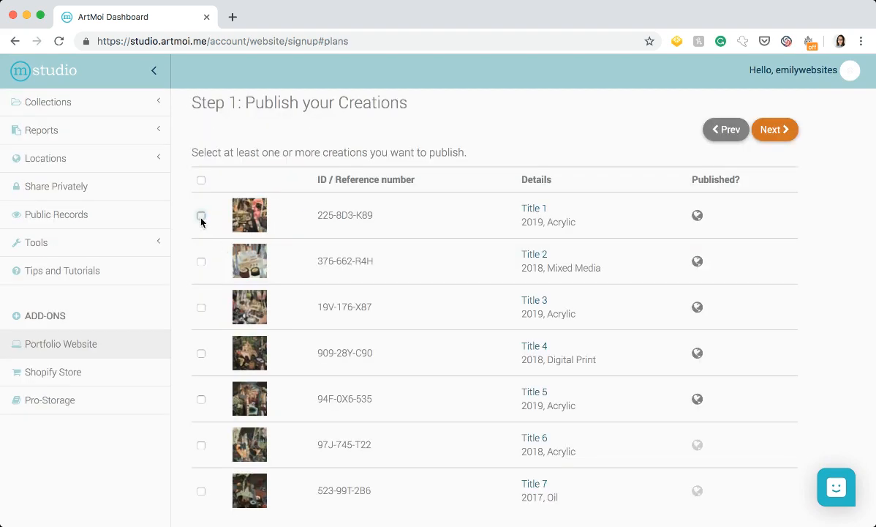
{"action": "left_click", "coordinate": [201, 260]}
{"action": "left_click", "coordinate": [201, 307]}
{"action": "left_click", "coordinate": [201, 399]}
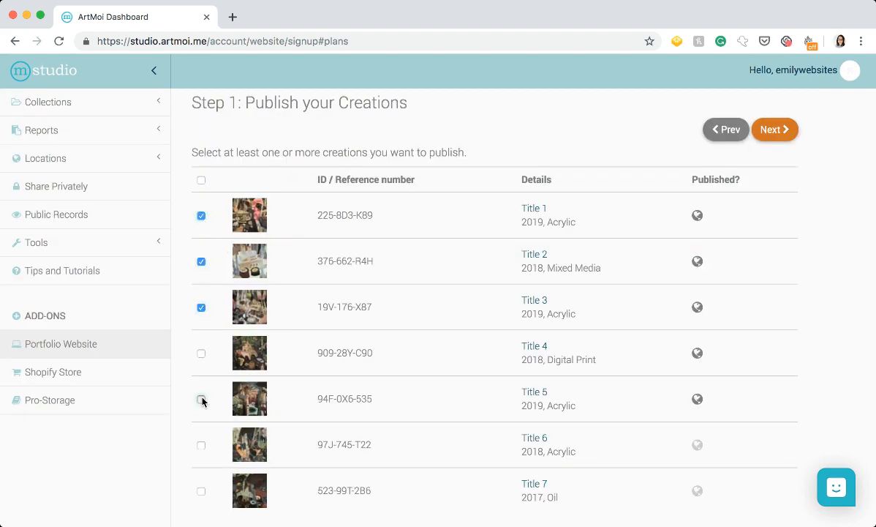
{"action": "left_click", "coordinate": [202, 352]}
{"action": "scroll", "coordinate": [440, 112], "scroll_direction": "up", "scroll_amount": 2}
{"action": "scroll", "coordinate": [440, 112], "scroll_direction": "up", "scroll_amount": 1}
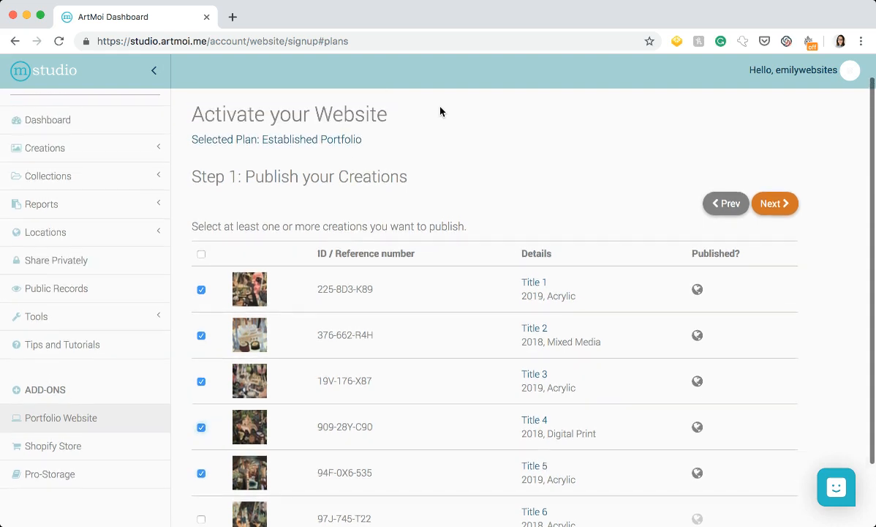
{"action": "scroll", "coordinate": [534, 209], "scroll_direction": "up", "scroll_amount": 1}
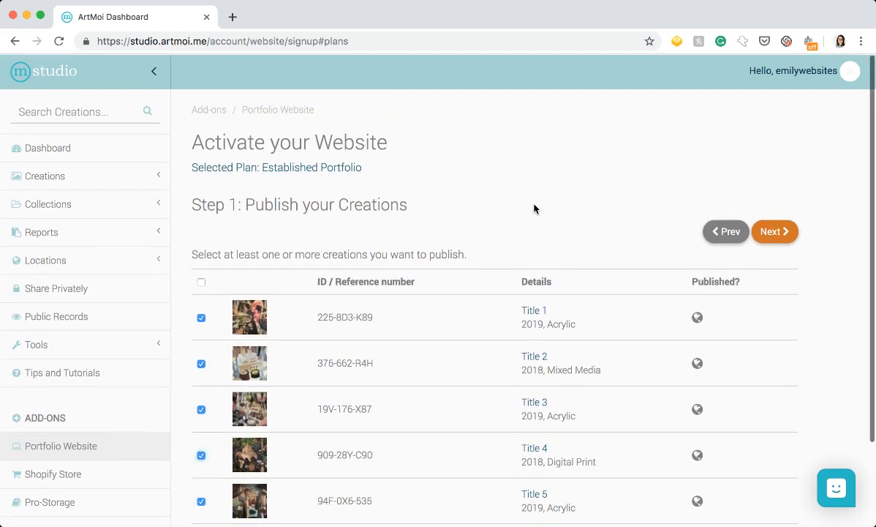
{"action": "left_click", "coordinate": [775, 233]}
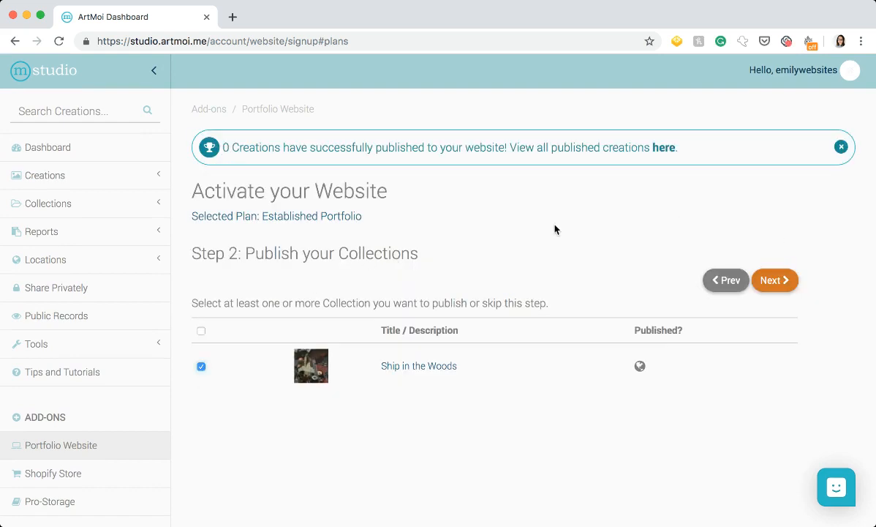
{"action": "left_click", "coordinate": [775, 280]}
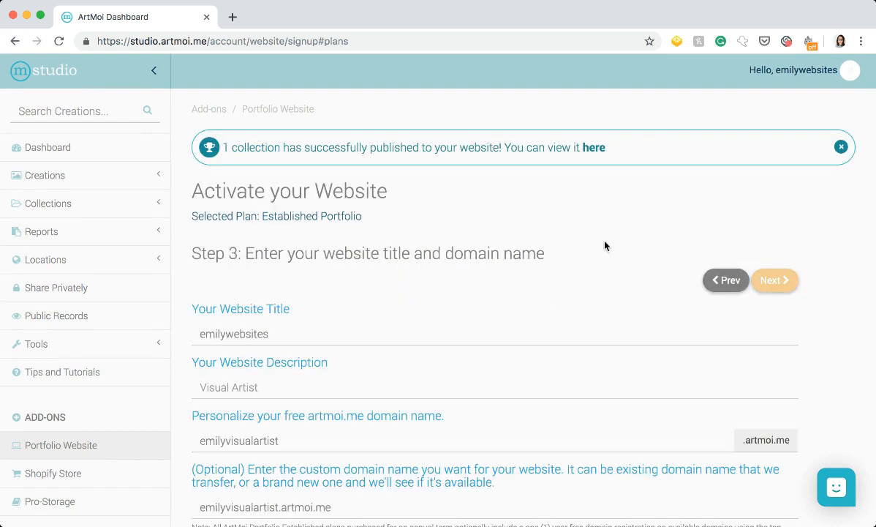
Step: Set the website title to the artist's first name followed by "is Established" and the description to "Visual Artist"
{"action": "scroll", "coordinate": [522, 246], "scroll_direction": "down", "scroll_amount": 1}
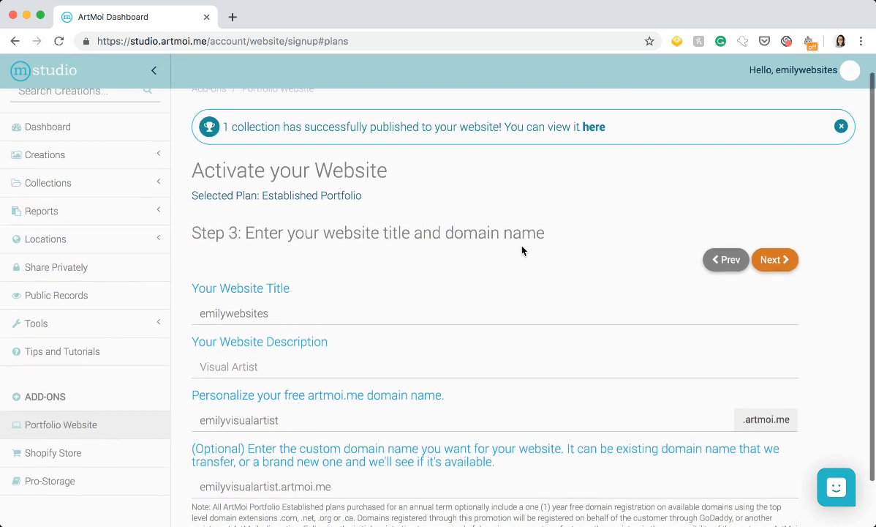
{"action": "left_click", "coordinate": [259, 307]}
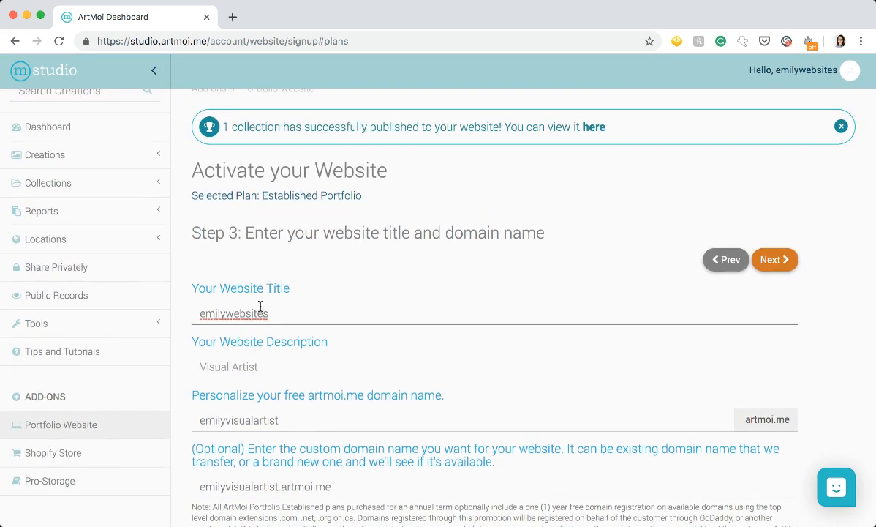
{"action": "double_click", "coordinate": [259, 307]}
{"action": "type", "text": "Emily is "}
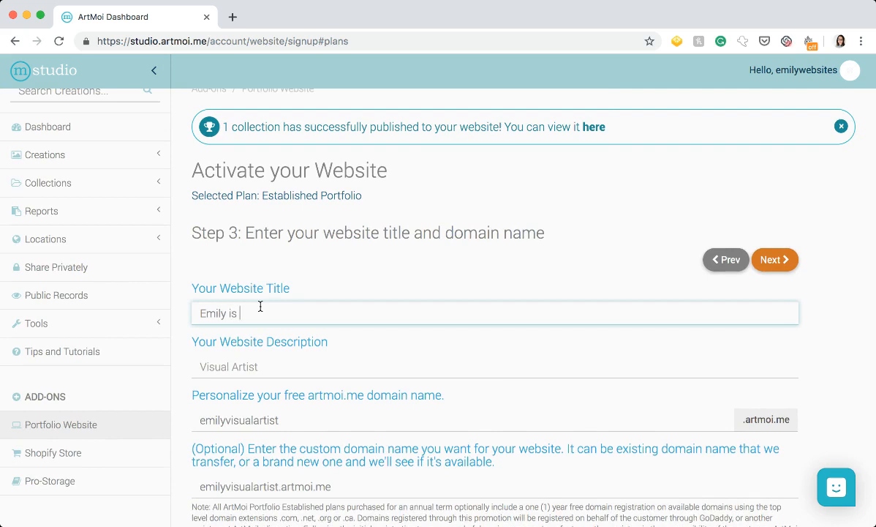
{"action": "type", "text": "Established"}
{"action": "left_click", "coordinate": [245, 358]}
{"action": "type", "text": "V"}
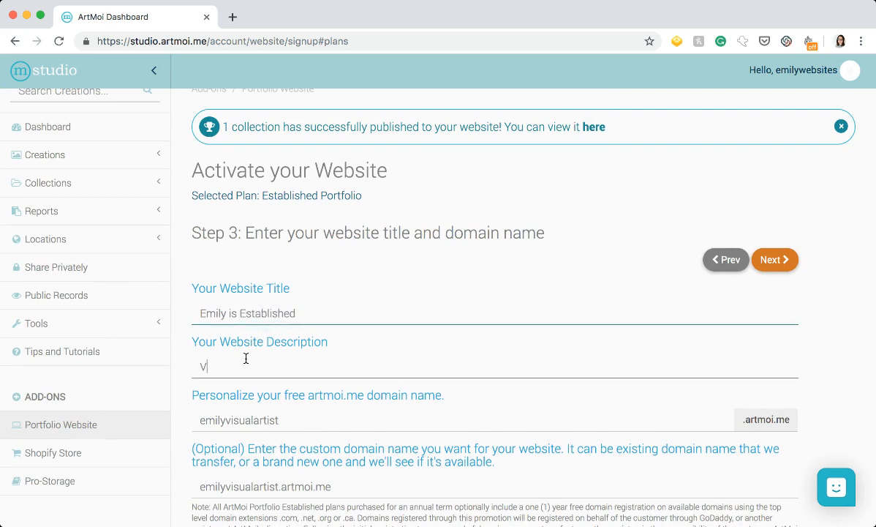
{"action": "type", "text": "isual Artist"}
{"action": "scroll", "coordinate": [303, 345], "scroll_direction": "down", "scroll_amount": 2}
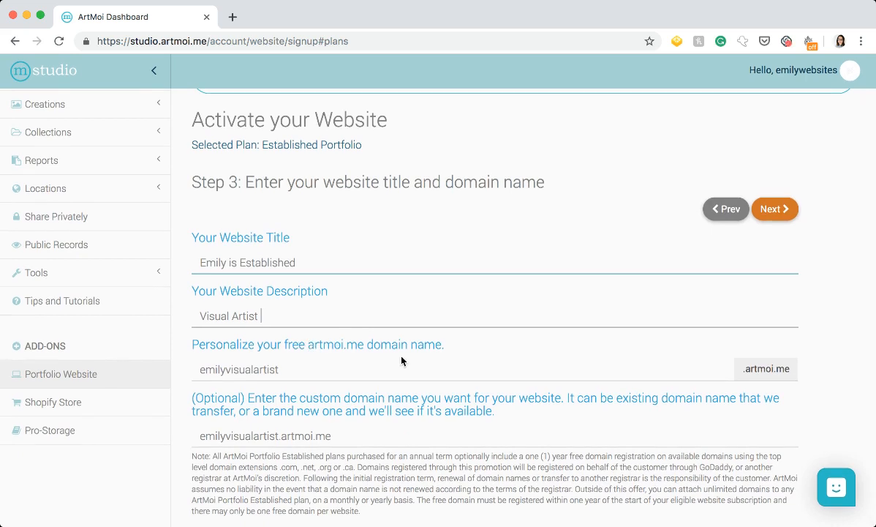
Step: Replace the optional custom domain with the artist's first name plus .com and continue to template selection
{"action": "left_click", "coordinate": [341, 432]}
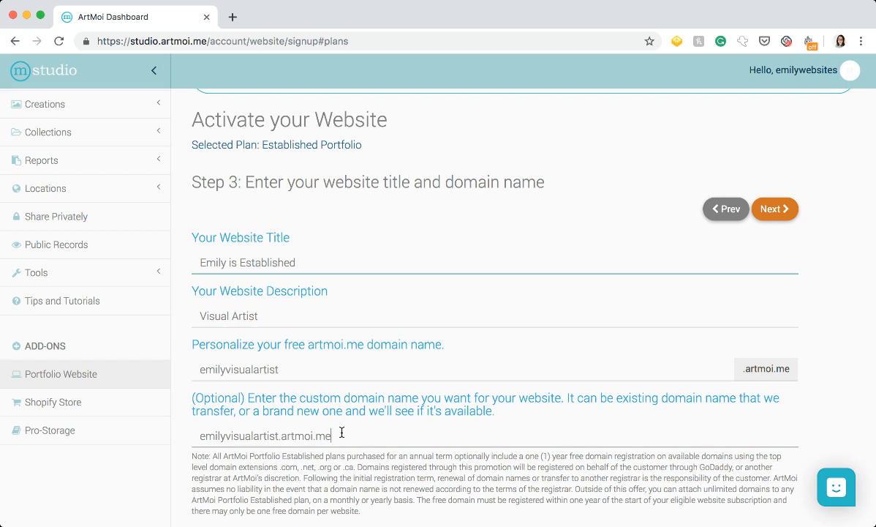
{"action": "key", "text": "super+a"}
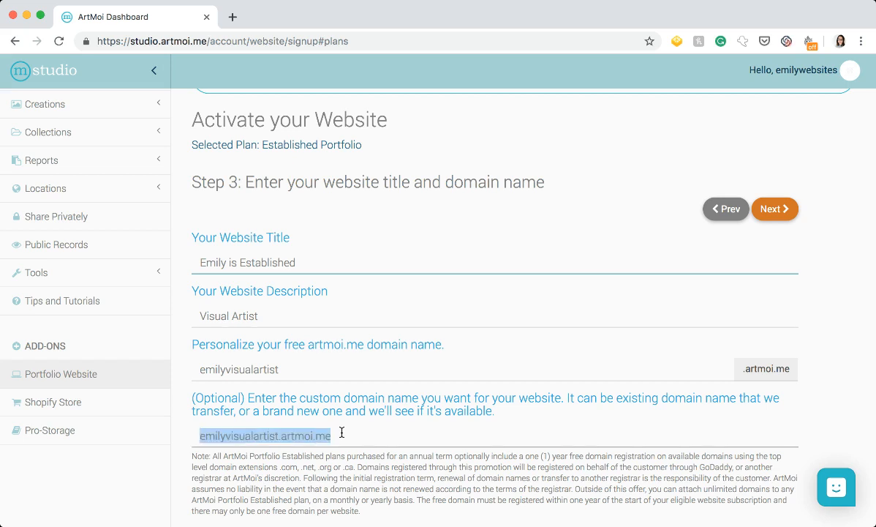
{"action": "key", "text": "BackSpace"}
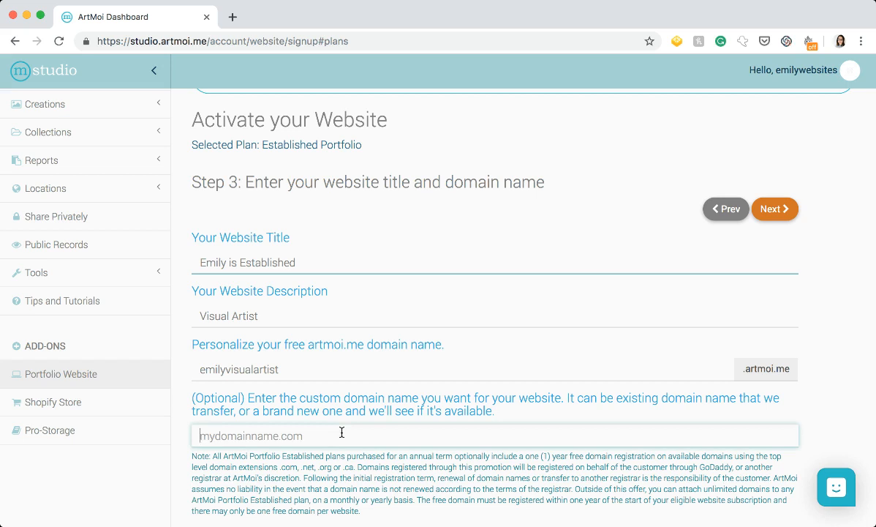
{"action": "type", "text": "emily"}
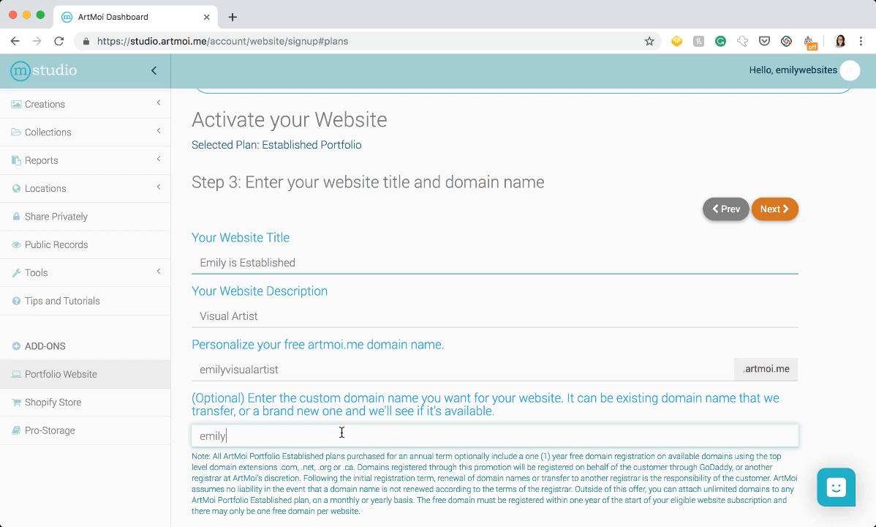
{"action": "type", "text": ".com"}
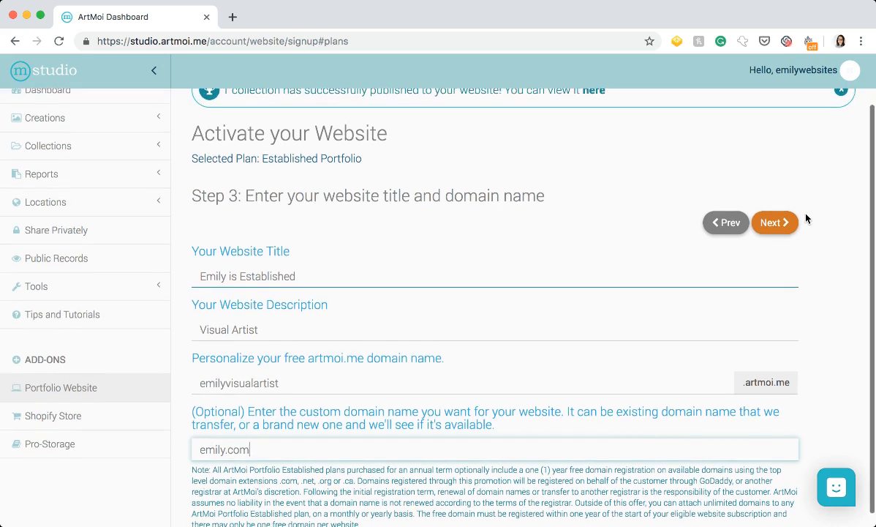
{"action": "left_click", "coordinate": [774, 216]}
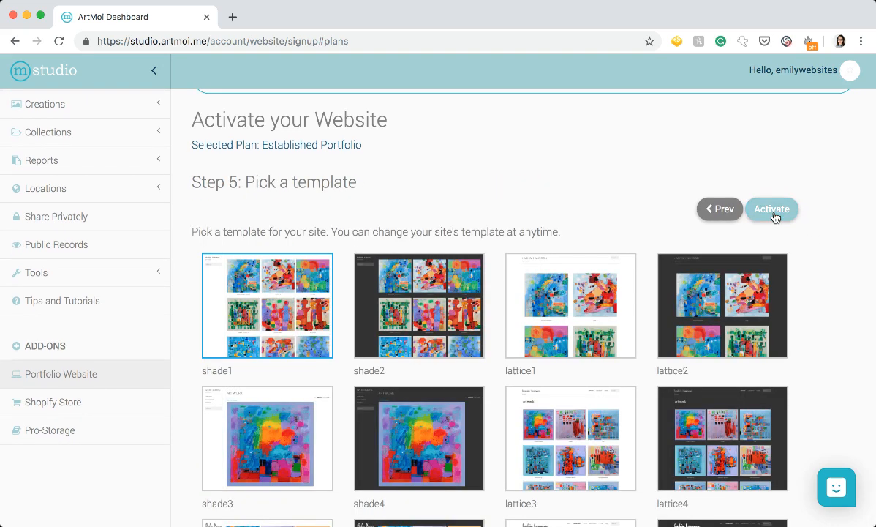
Step: Choose the lattice5 template and activate the website
{"action": "scroll", "coordinate": [622, 153], "scroll_direction": "down", "scroll_amount": 3}
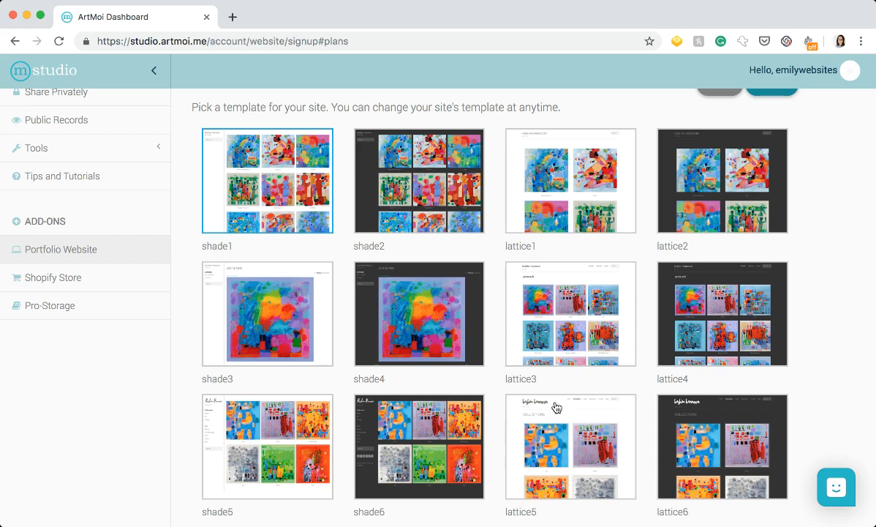
{"action": "left_click", "coordinate": [614, 414]}
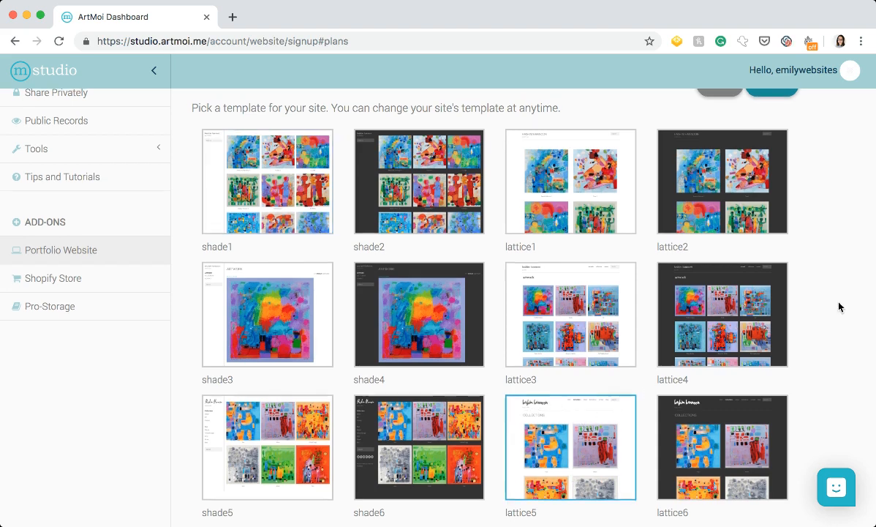
{"action": "scroll", "coordinate": [840, 306], "scroll_direction": "up", "scroll_amount": 2}
{"action": "left_click", "coordinate": [778, 164]}
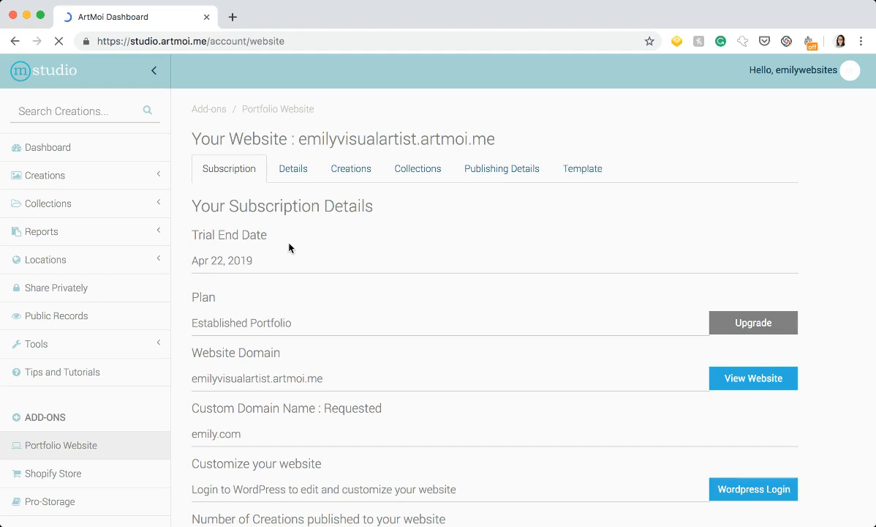
Step: Review the activated website's subscription details, including domains, WordPress customization, published items and portfolio deactivation
{"action": "scroll", "coordinate": [325, 251], "scroll_direction": "down", "scroll_amount": 2}
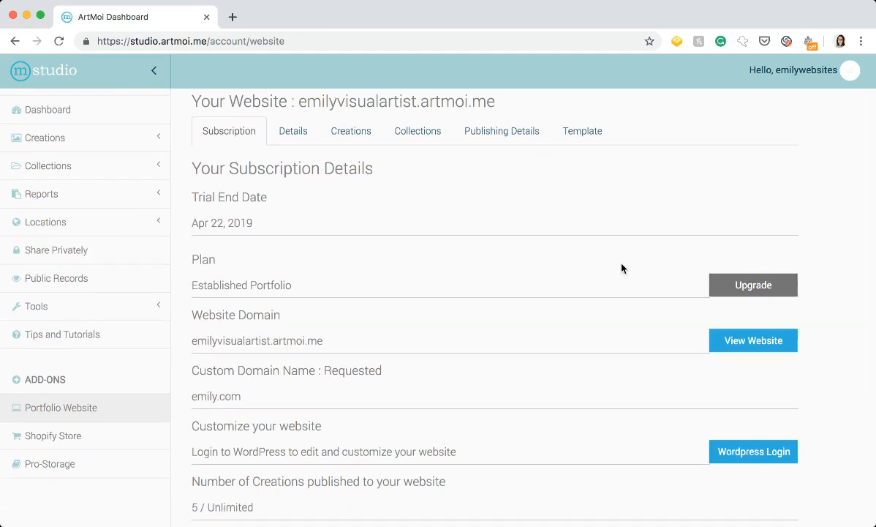
{"action": "scroll", "coordinate": [612, 264], "scroll_direction": "down", "scroll_amount": 2}
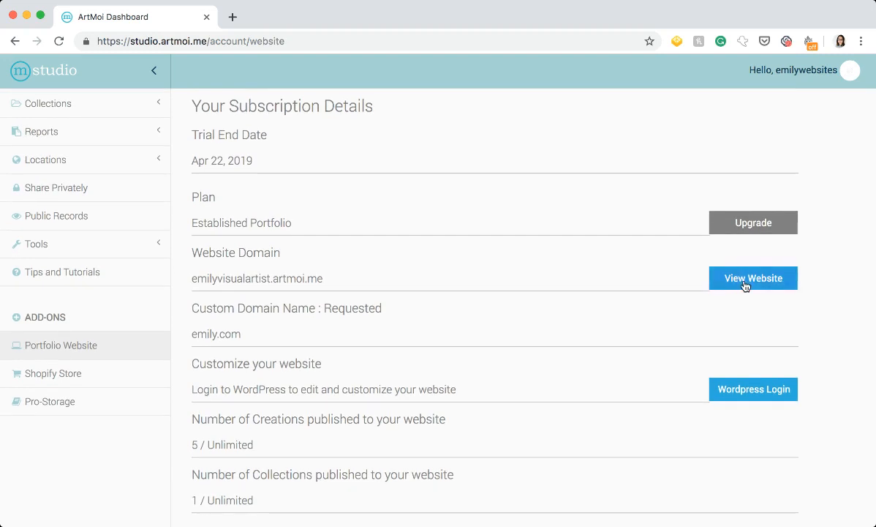
{"action": "scroll", "coordinate": [536, 278], "scroll_direction": "down", "scroll_amount": 3}
{"action": "scroll", "coordinate": [535, 278], "scroll_direction": "down", "scroll_amount": 1}
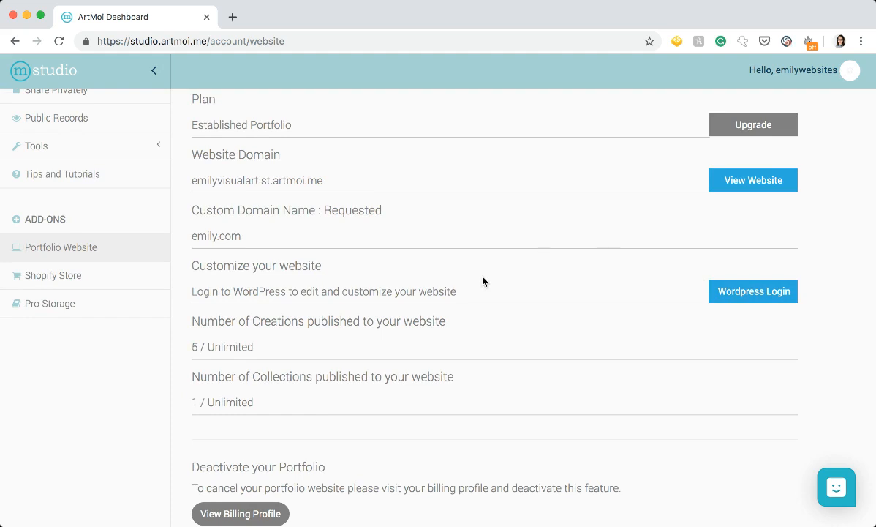
{"action": "scroll", "coordinate": [463, 291], "scroll_direction": "down", "scroll_amount": 1}
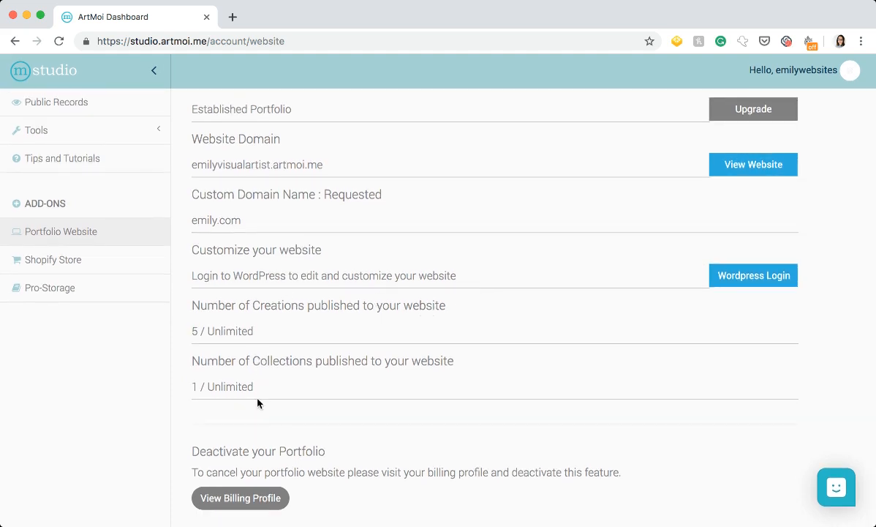
Step: Review the website's title and domain details, its published creations and its collections
{"action": "scroll", "coordinate": [259, 400], "scroll_direction": "up", "scroll_amount": 5}
{"action": "left_click", "coordinate": [294, 171]}
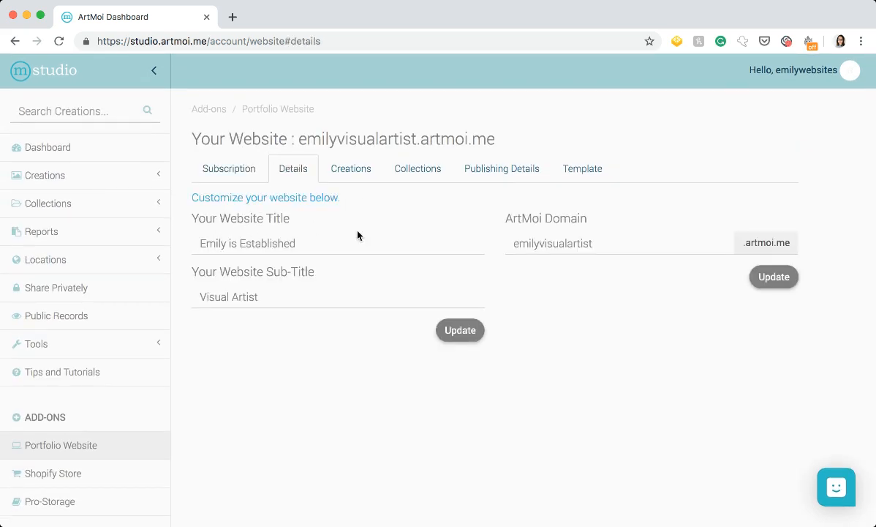
{"action": "left_click", "coordinate": [358, 169]}
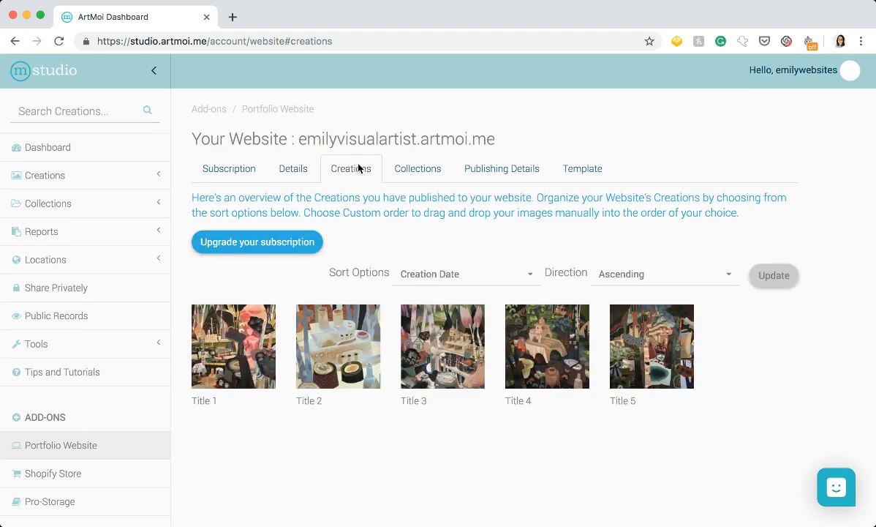
{"action": "left_click", "coordinate": [416, 174]}
Step: Turn on Copyright in the default publishing details for creations and save the settings
{"action": "left_click", "coordinate": [501, 174]}
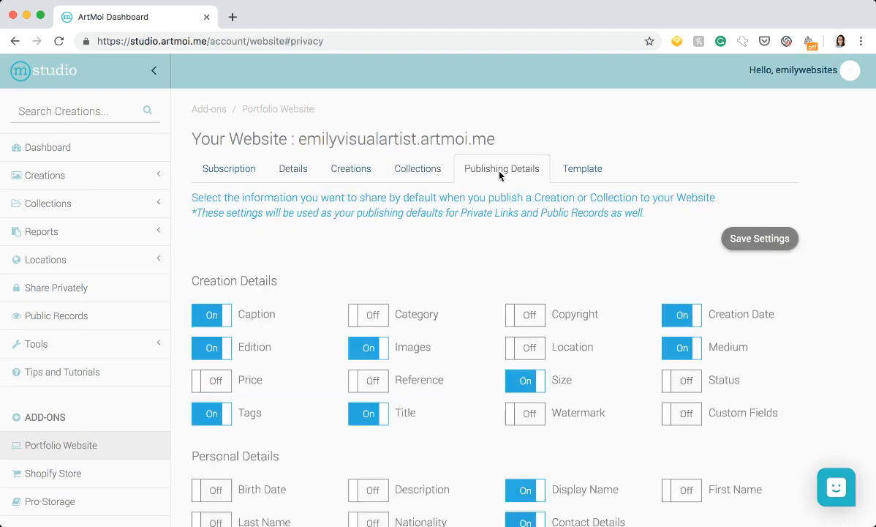
{"action": "scroll", "coordinate": [466, 267], "scroll_direction": "down", "scroll_amount": 1}
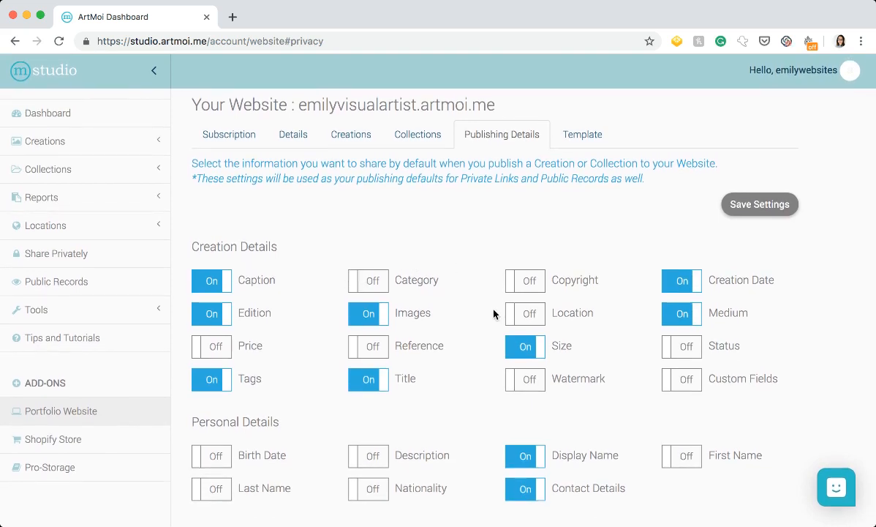
{"action": "left_click", "coordinate": [529, 287]}
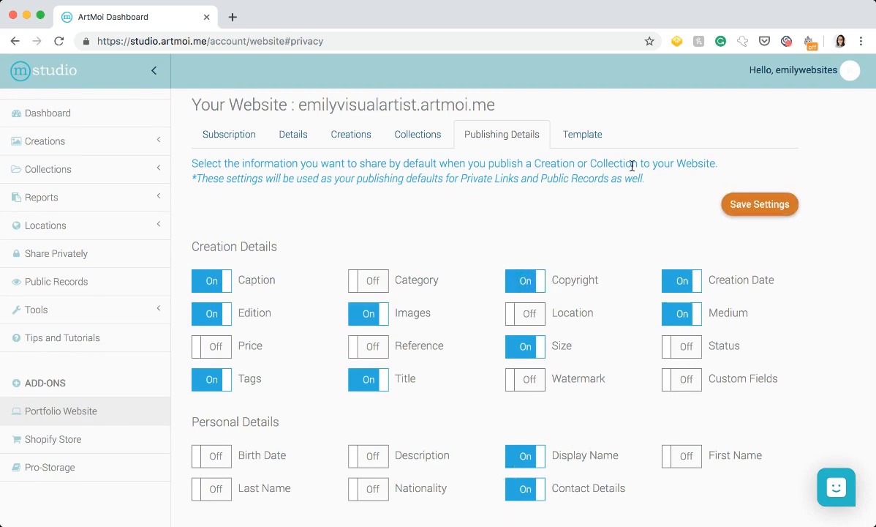
{"action": "left_click", "coordinate": [729, 204]}
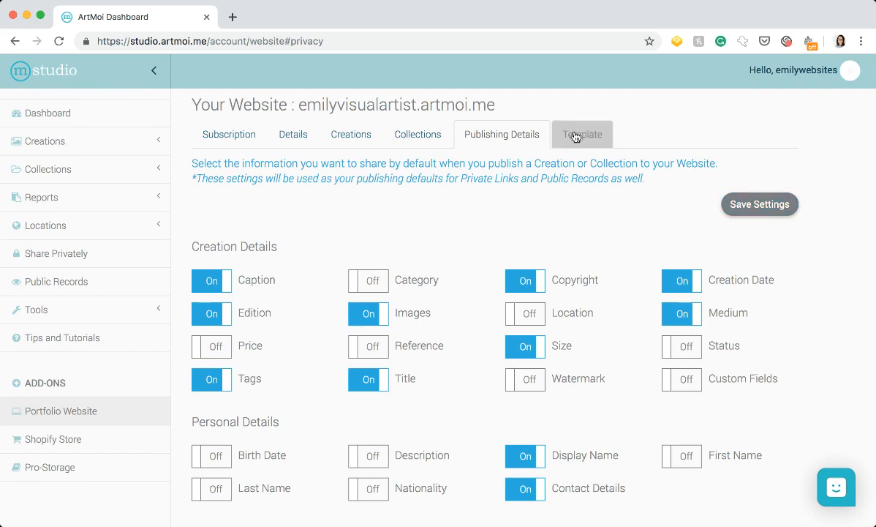
Step: Check the website's template customization option and return to the subscription details
{"action": "left_click", "coordinate": [575, 136]}
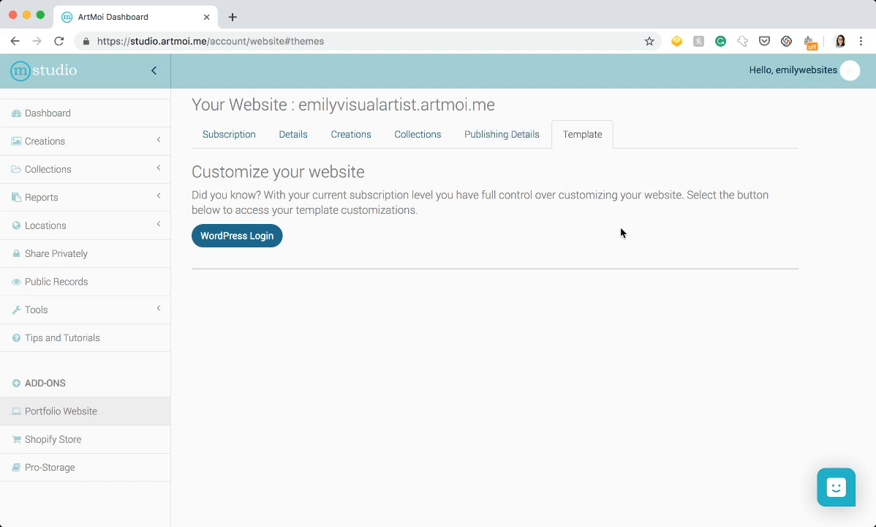
{"action": "left_click", "coordinate": [223, 137]}
{"action": "scroll", "coordinate": [342, 194], "scroll_direction": "down", "scroll_amount": 1}
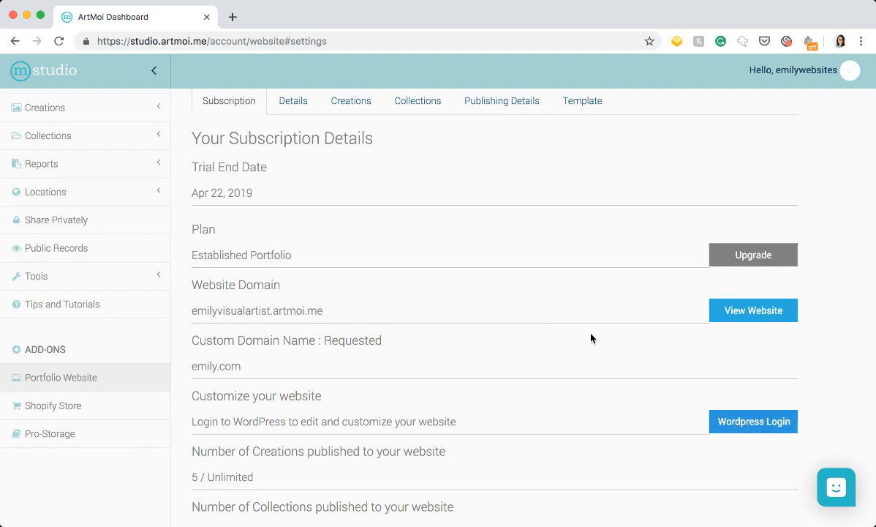
Step: Open the live website and look through the published artworks on its Work page
{"action": "left_click", "coordinate": [726, 315]}
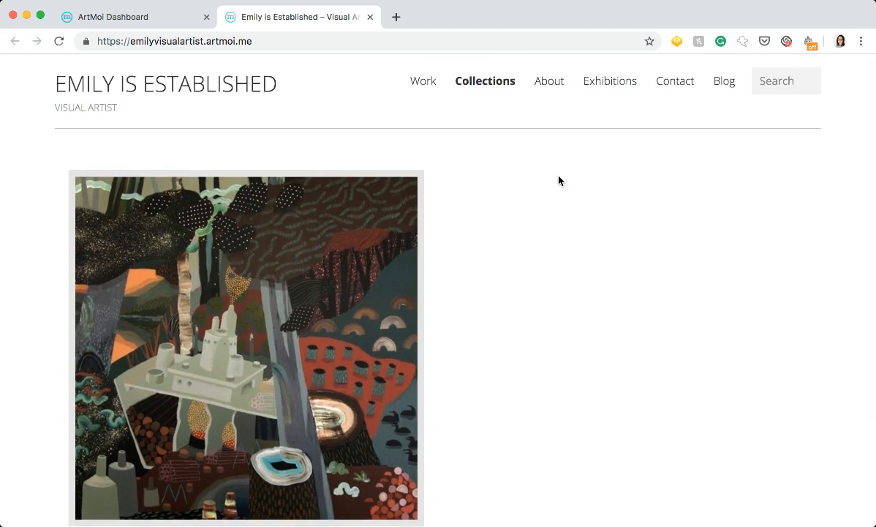
{"action": "left_click", "coordinate": [423, 82]}
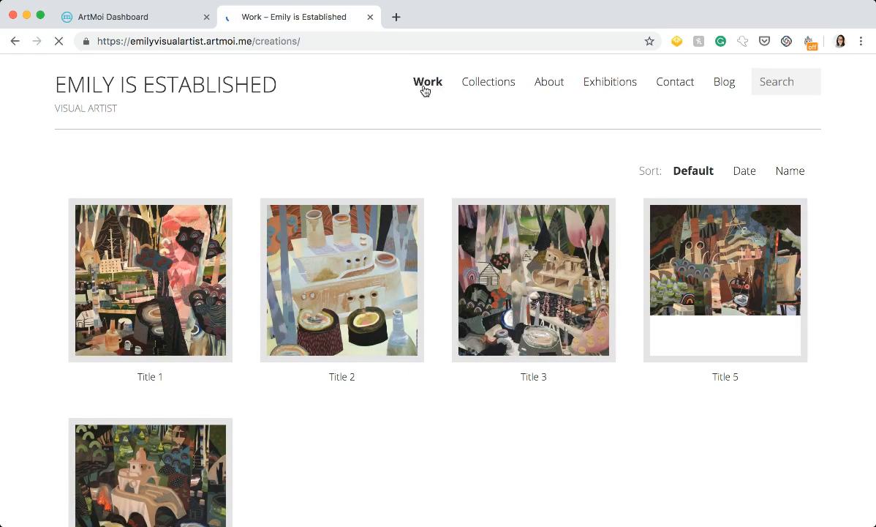
{"action": "scroll", "coordinate": [434, 103], "scroll_direction": "down", "scroll_amount": 2}
{"action": "scroll", "coordinate": [434, 103], "scroll_direction": "down", "scroll_amount": 1}
{"action": "scroll", "coordinate": [434, 102], "scroll_direction": "up", "scroll_amount": 3}
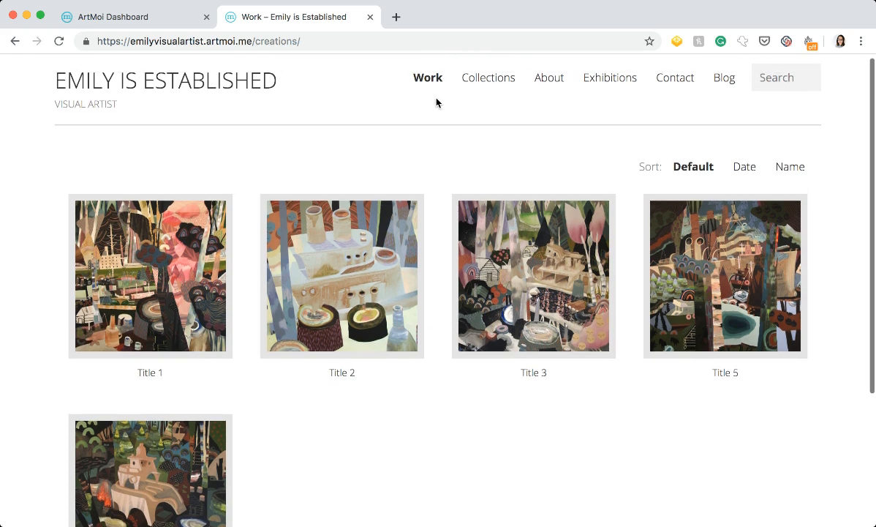
Step: Examine the sample content of the live website's About and Exhibitions pages
{"action": "left_click", "coordinate": [556, 81]}
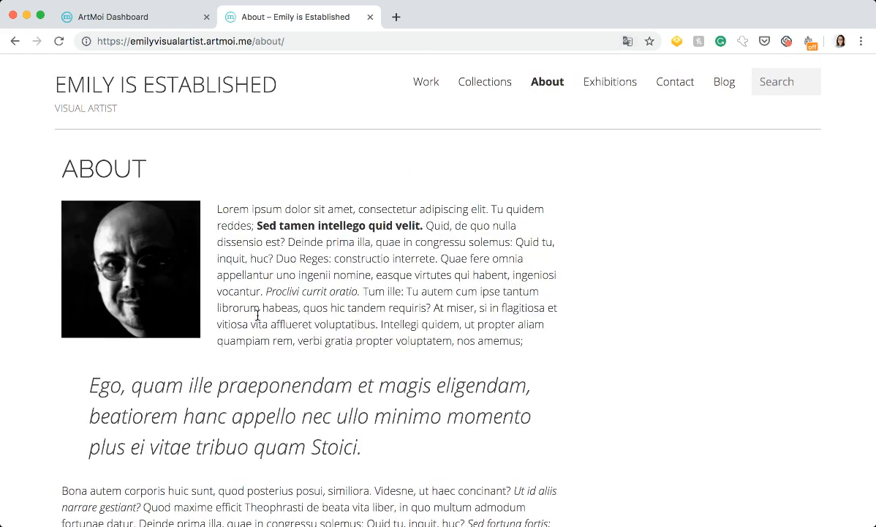
{"action": "scroll", "coordinate": [543, 267], "scroll_direction": "down", "scroll_amount": 5}
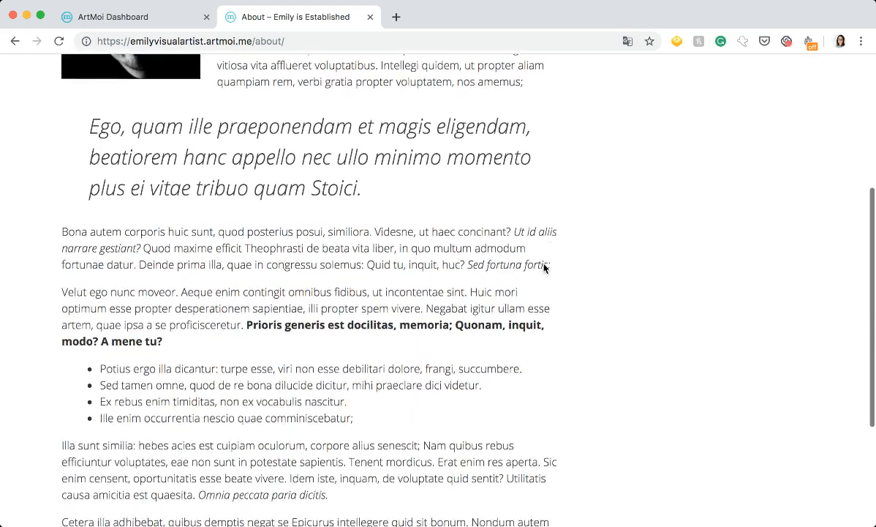
{"action": "scroll", "coordinate": [543, 268], "scroll_direction": "down", "scroll_amount": 2}
{"action": "scroll", "coordinate": [544, 268], "scroll_direction": "up", "scroll_amount": 6}
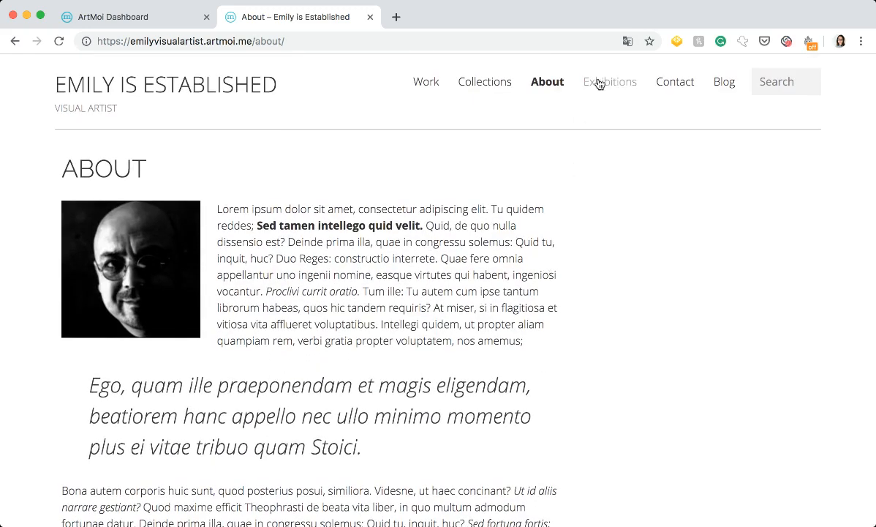
{"action": "left_click", "coordinate": [599, 84]}
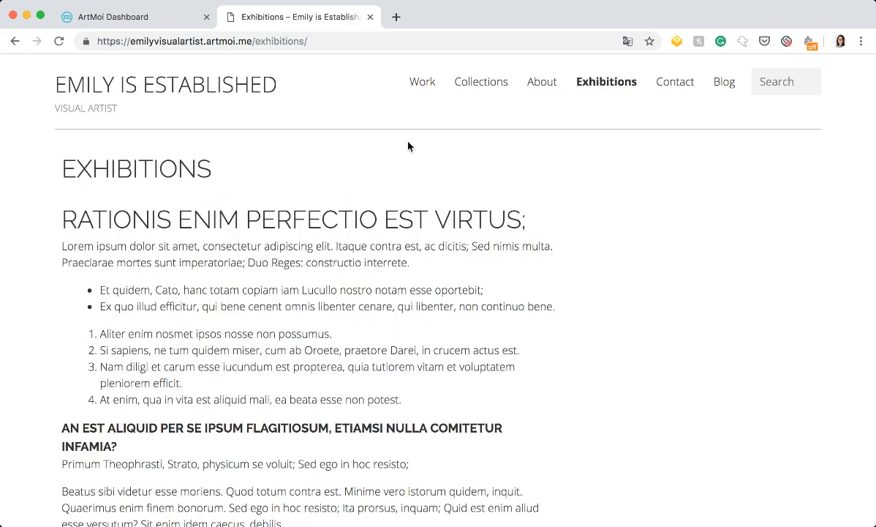
{"action": "scroll", "coordinate": [567, 351], "scroll_direction": "down", "scroll_amount": 8}
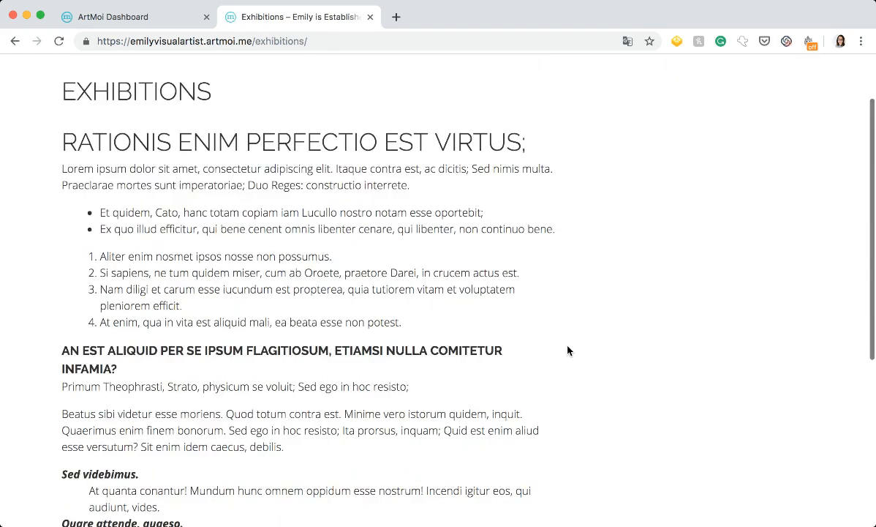
{"action": "scroll", "coordinate": [567, 350], "scroll_direction": "up", "scroll_amount": 8}
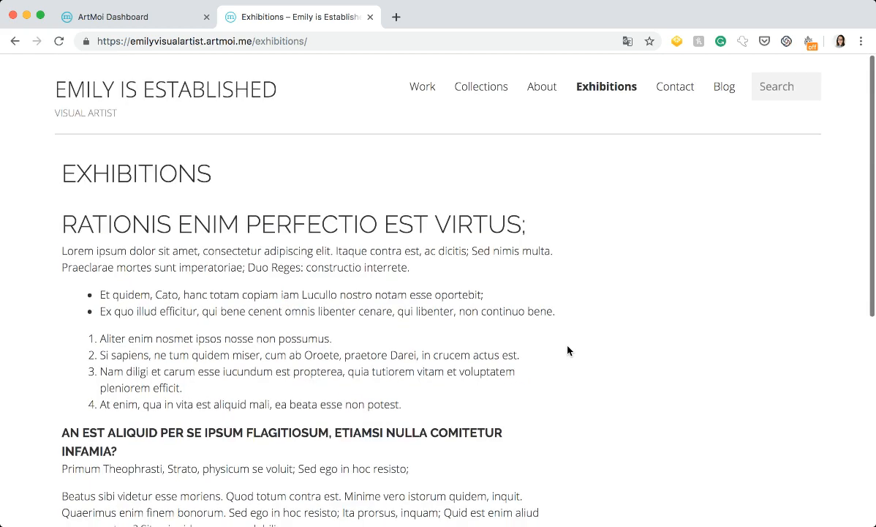
Step: Examine the Contact page's address block and message form, and view the Blog page
{"action": "left_click", "coordinate": [674, 91]}
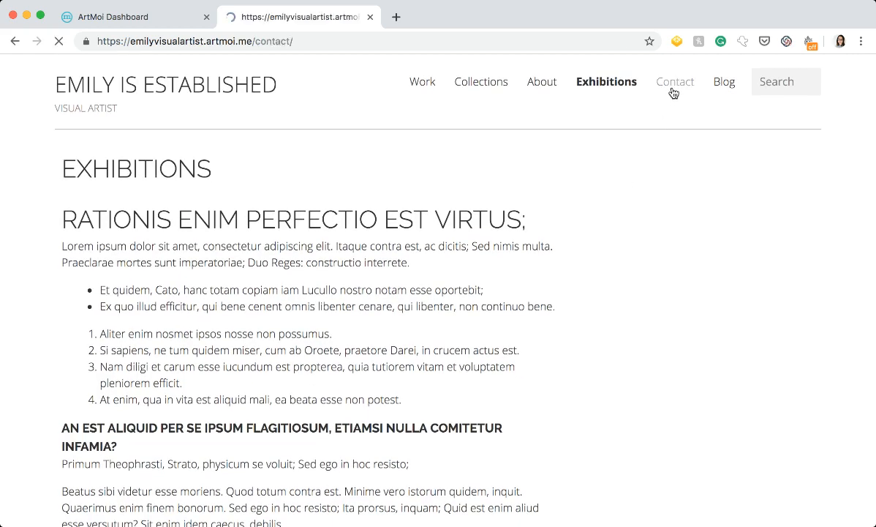
{"action": "scroll", "coordinate": [621, 148], "scroll_direction": "down", "scroll_amount": 1}
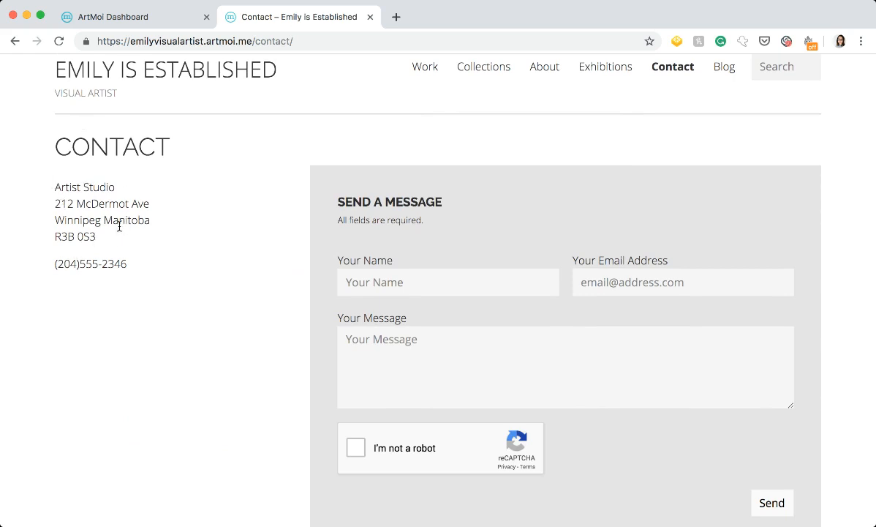
{"action": "scroll", "coordinate": [233, 221], "scroll_direction": "up", "scroll_amount": 1}
{"action": "left_click", "coordinate": [728, 84]}
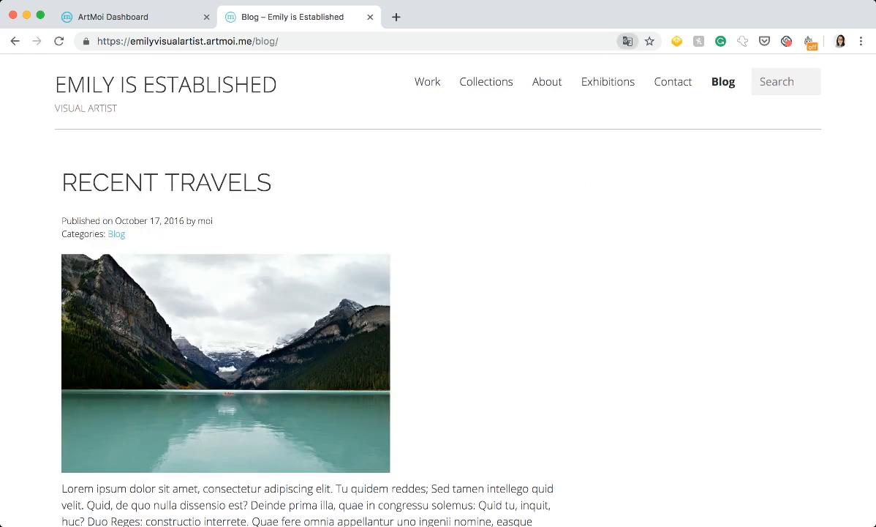
Step: Open the website's WordPress customizer from the ArtMoi dashboard and review the Site Identity and Header Logo settings
{"action": "left_click", "coordinate": [132, 19]}
{"action": "left_click", "coordinate": [733, 427]}
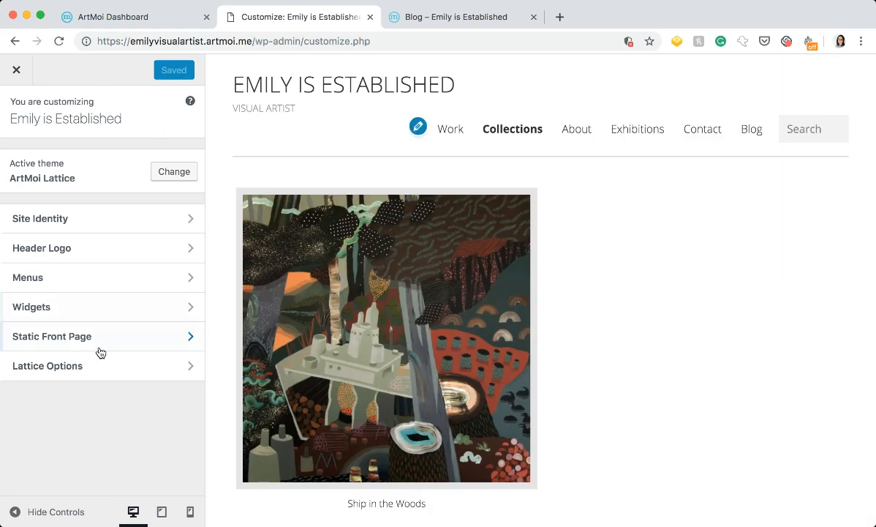
{"action": "left_click", "coordinate": [89, 225]}
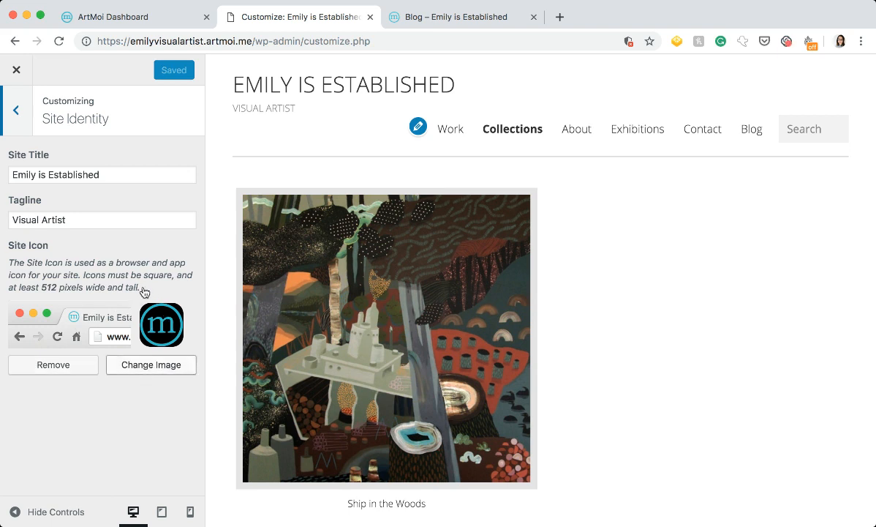
{"action": "left_click", "coordinate": [16, 112]}
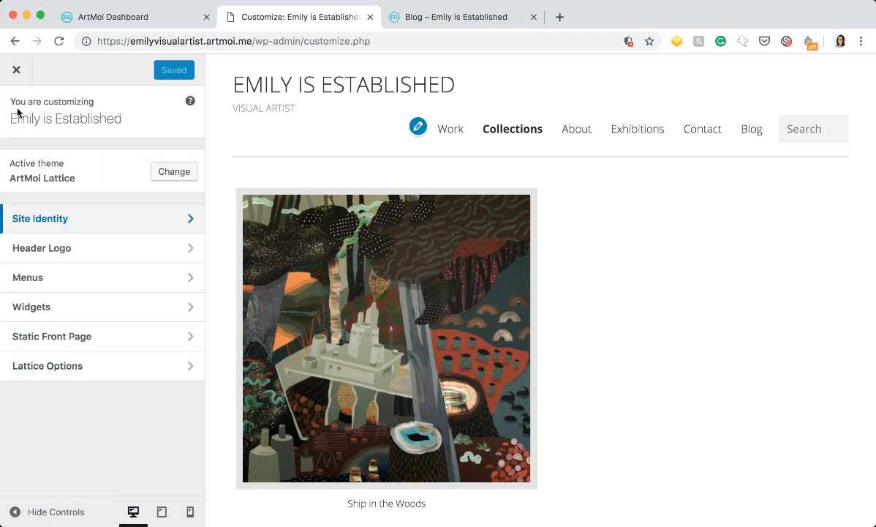
{"action": "left_click", "coordinate": [113, 249]}
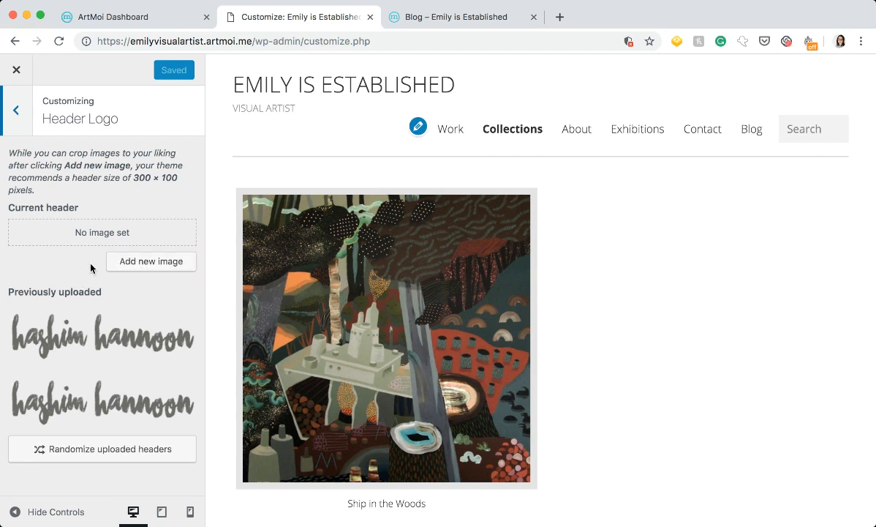
{"action": "left_click", "coordinate": [21, 113]}
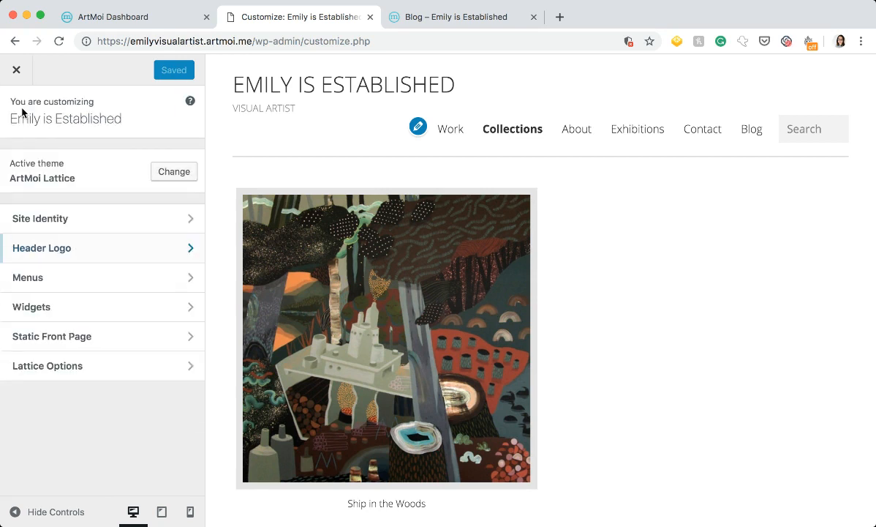
Step: Nest the Blog page under About in the Main Menu and publish the change
{"action": "left_click", "coordinate": [87, 278]}
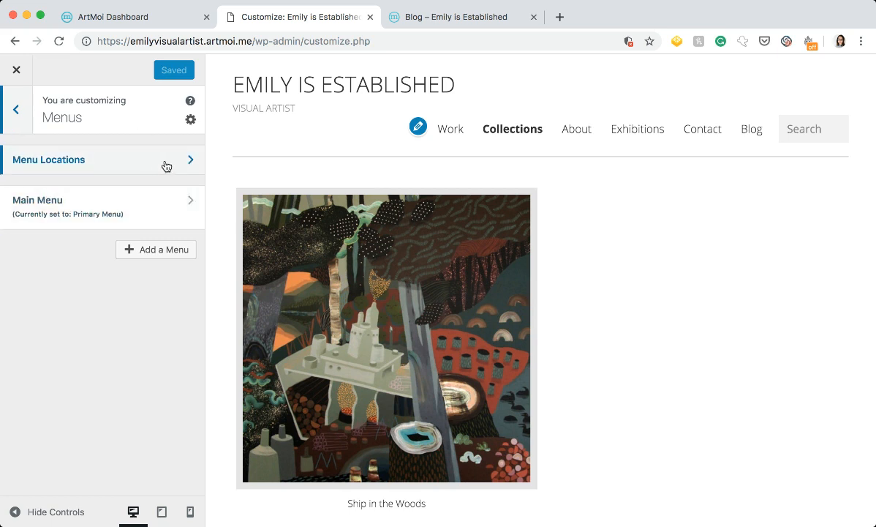
{"action": "left_click", "coordinate": [177, 202]}
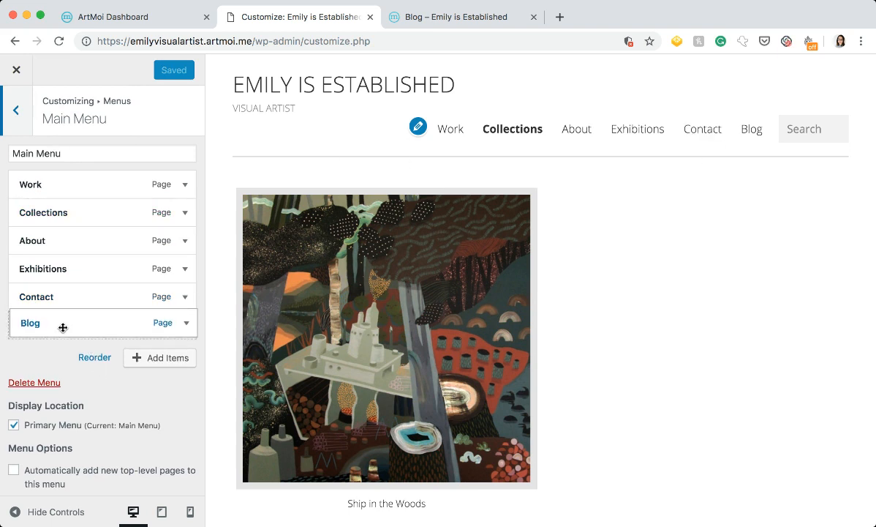
{"action": "left_click_drag", "start_coordinate": [62, 329], "coordinate": [68, 264]}
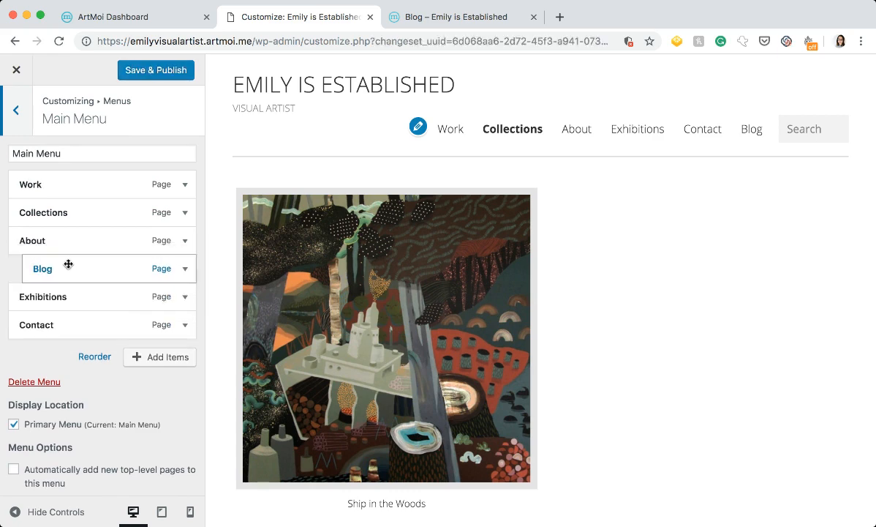
{"action": "left_click", "coordinate": [151, 73]}
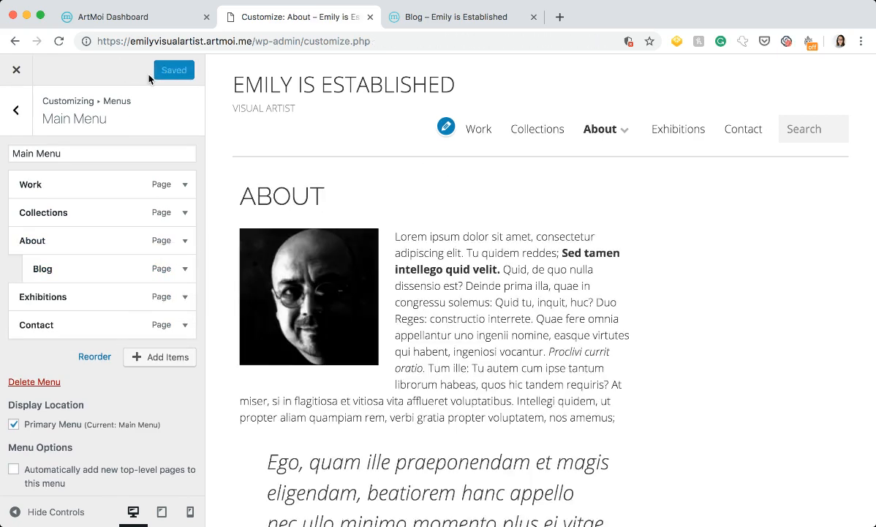
{"action": "mouse_move", "coordinate": [624, 135]}
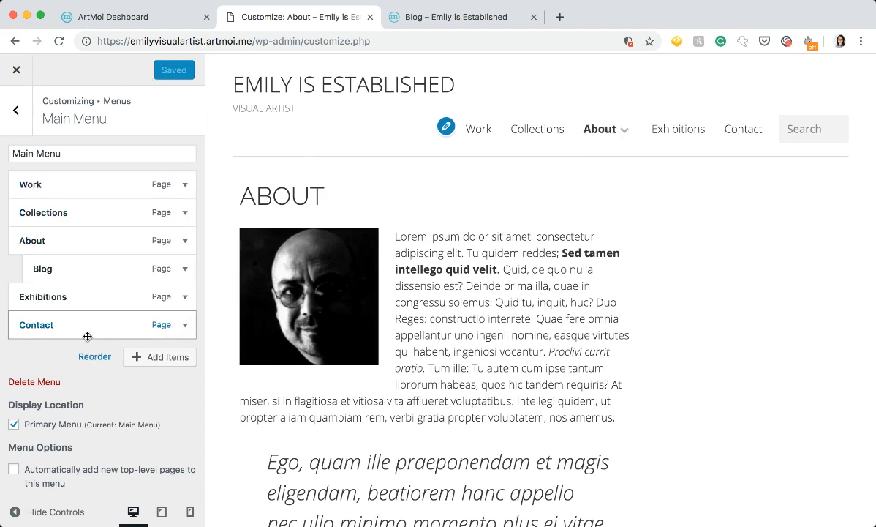
Step: Review the items that can be added to the Main Menu and the menu choices for the Primary Menu location
{"action": "scroll", "coordinate": [62, 378], "scroll_direction": "down", "scroll_amount": 1}
{"action": "scroll", "coordinate": [61, 378], "scroll_direction": "up", "scroll_amount": 1}
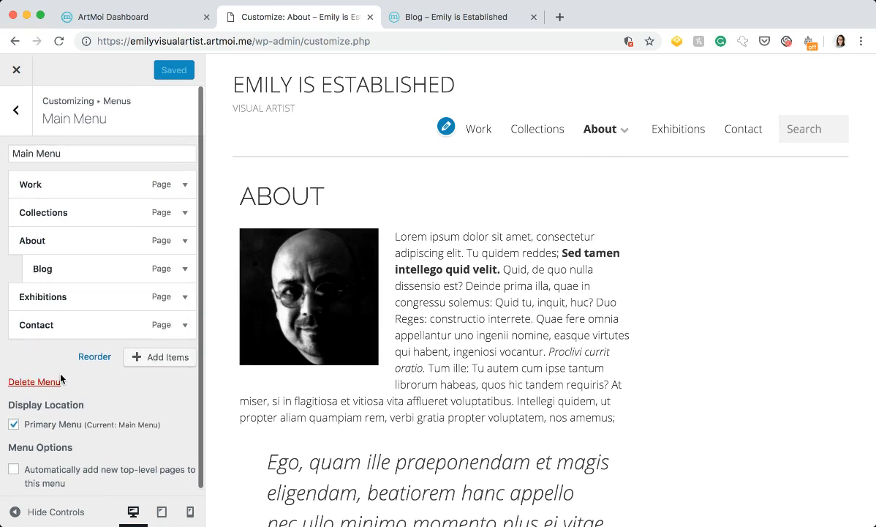
{"action": "left_click", "coordinate": [161, 359]}
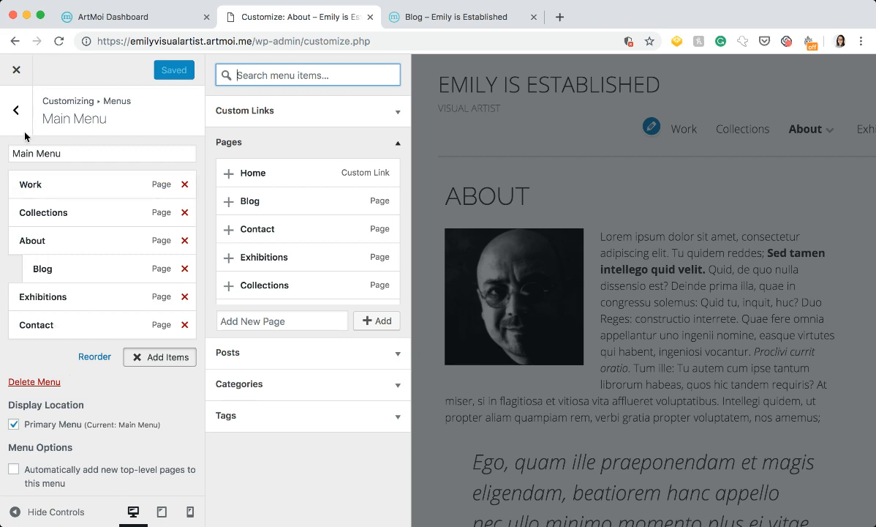
{"action": "left_click", "coordinate": [16, 110]}
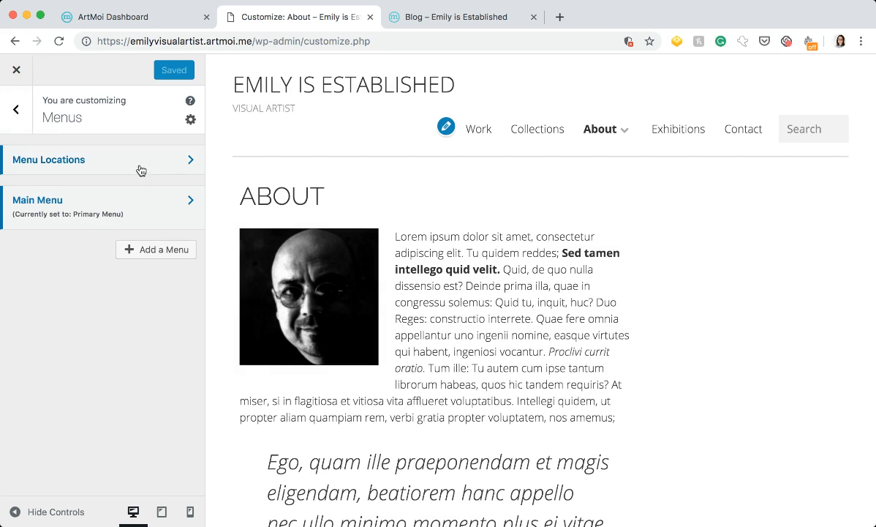
{"action": "left_click", "coordinate": [102, 162]}
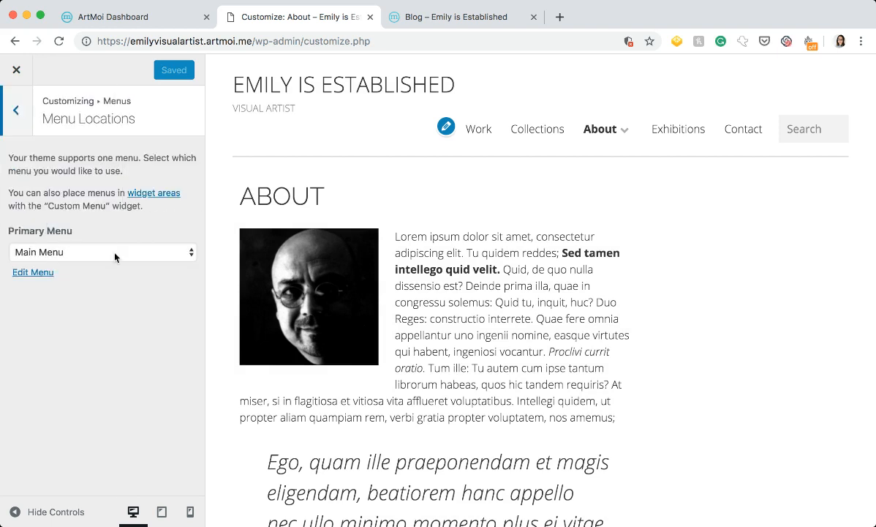
{"action": "left_click", "coordinate": [191, 252]}
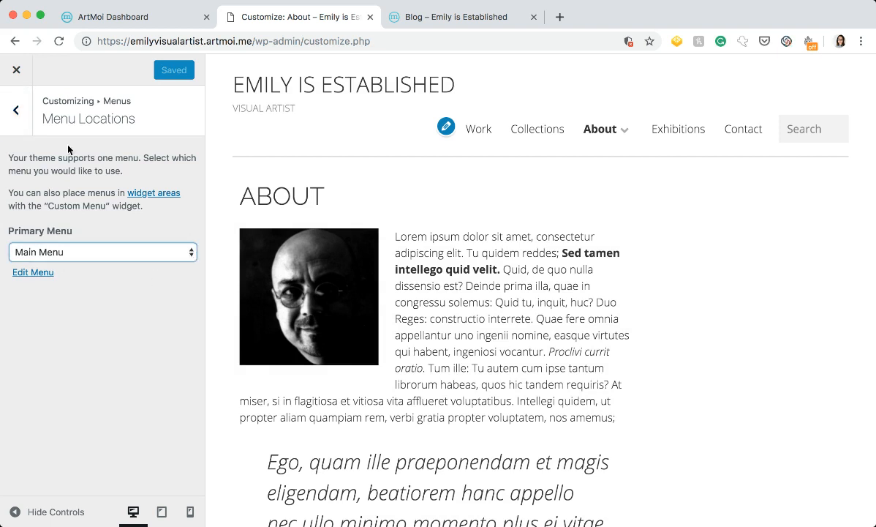
Step: Set About as the site's static front page in the customizer
{"action": "left_click", "coordinate": [24, 117]}
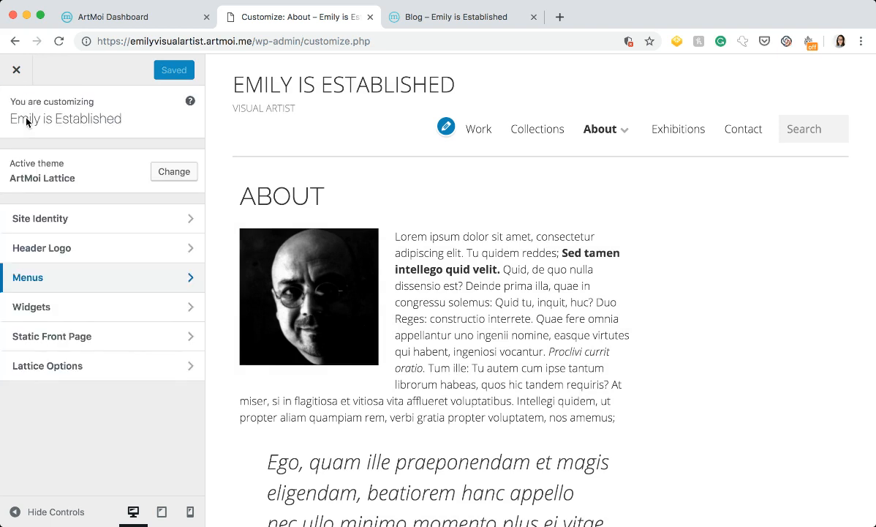
{"action": "left_click", "coordinate": [99, 343]}
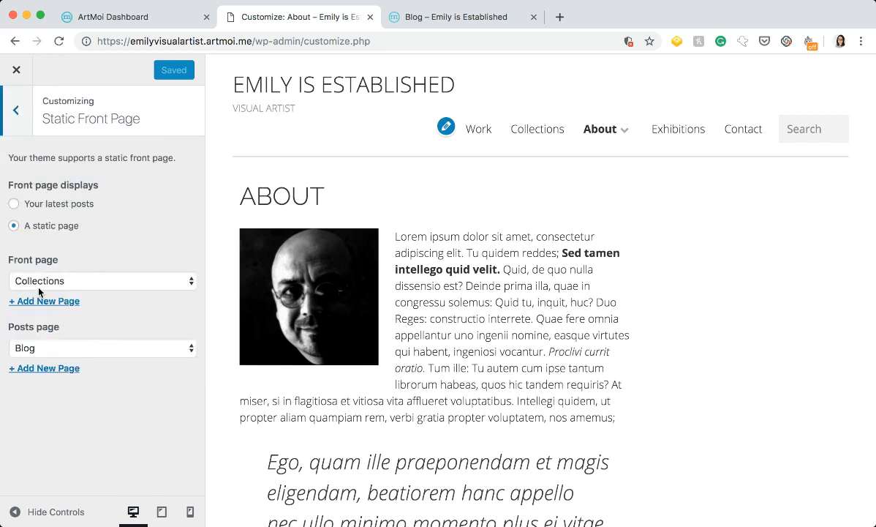
{"action": "left_click", "coordinate": [49, 285]}
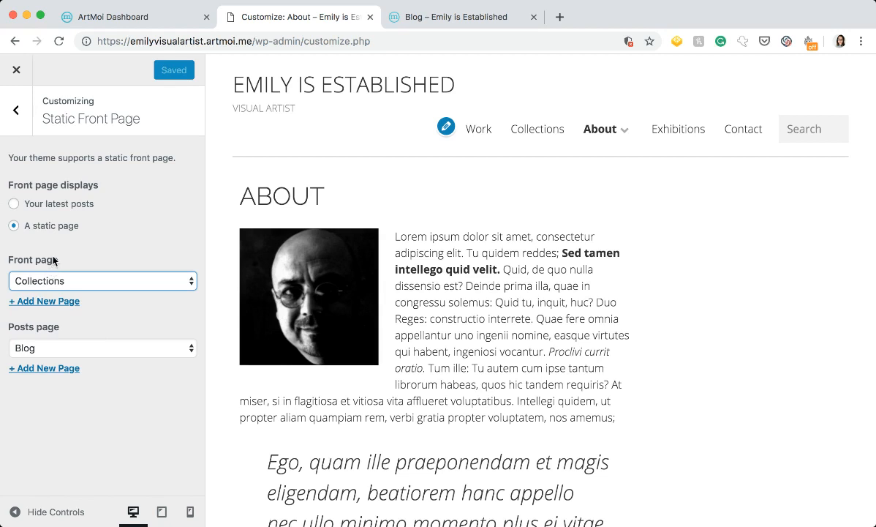
{"action": "left_click", "coordinate": [53, 262]}
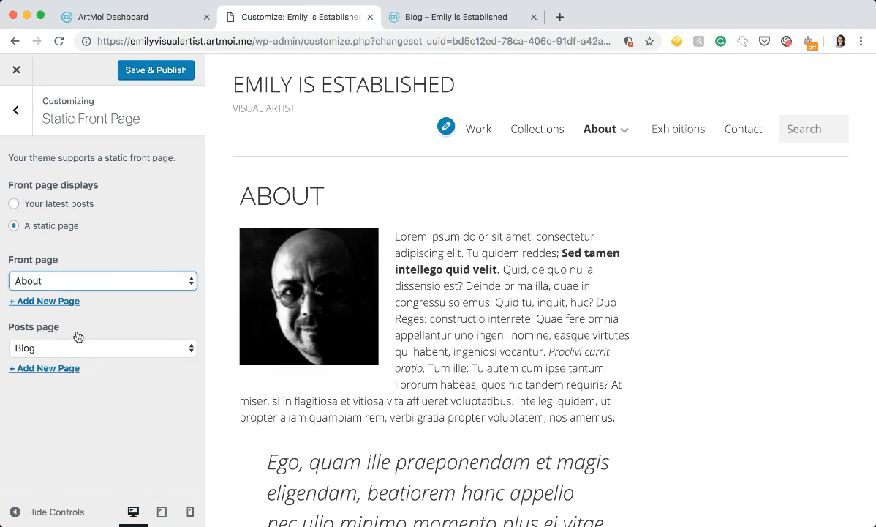
Step: In the Lattice theme's ArtMoi Creation Options, set the number of items in a row to Two
{"action": "left_click", "coordinate": [15, 109]}
{"action": "left_click", "coordinate": [103, 365]}
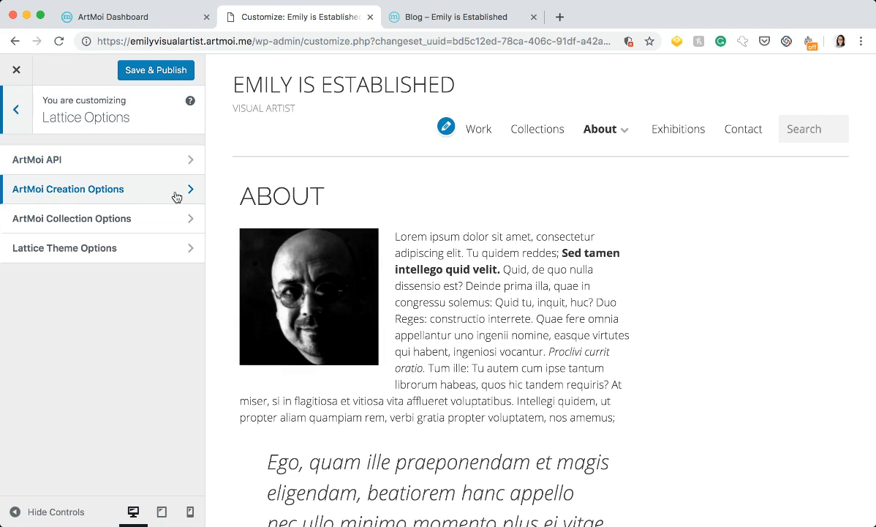
{"action": "left_click", "coordinate": [177, 192]}
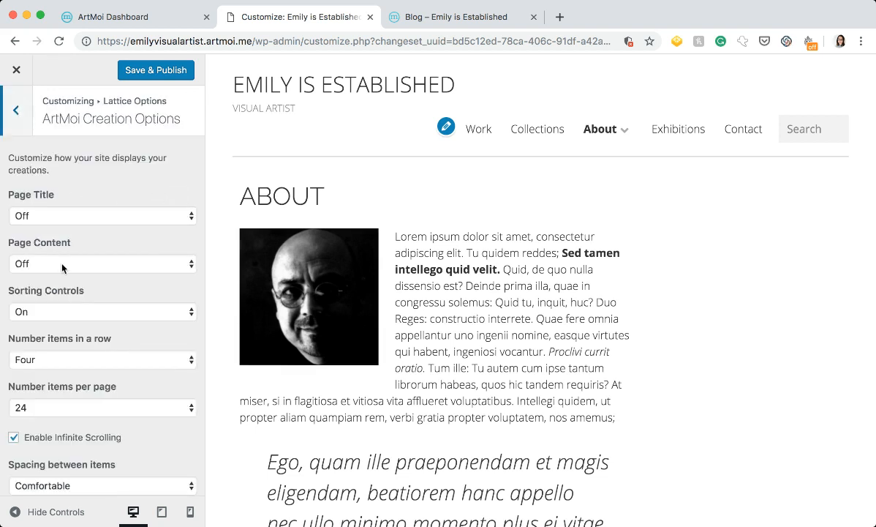
{"action": "key", "text": "Tab"}
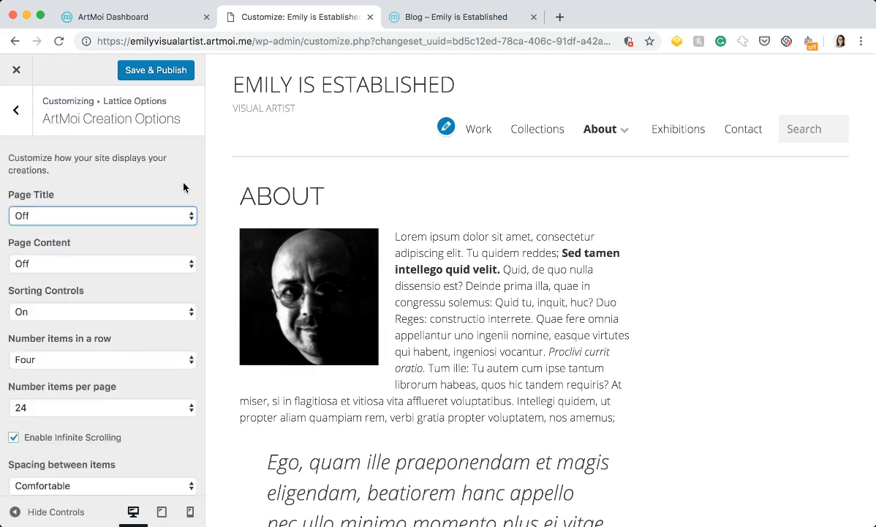
{"action": "scroll", "coordinate": [143, 244], "scroll_direction": "down", "scroll_amount": 1}
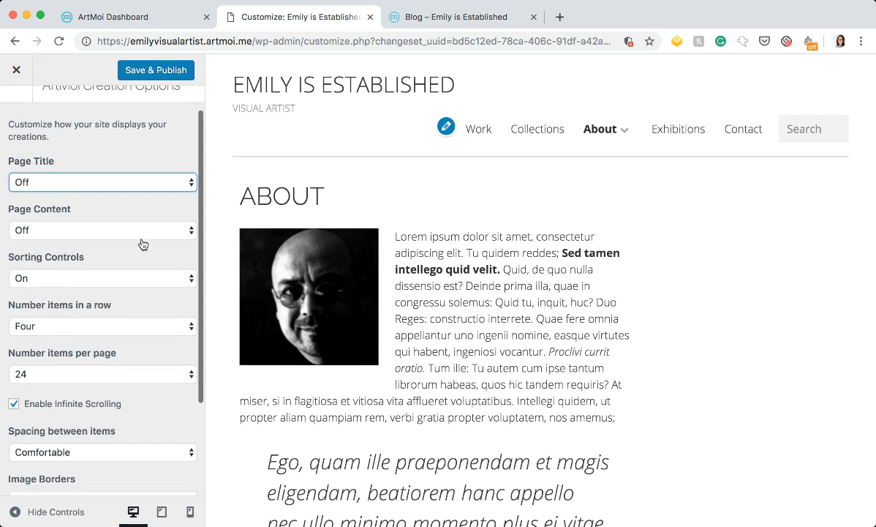
{"action": "left_click", "coordinate": [190, 326]}
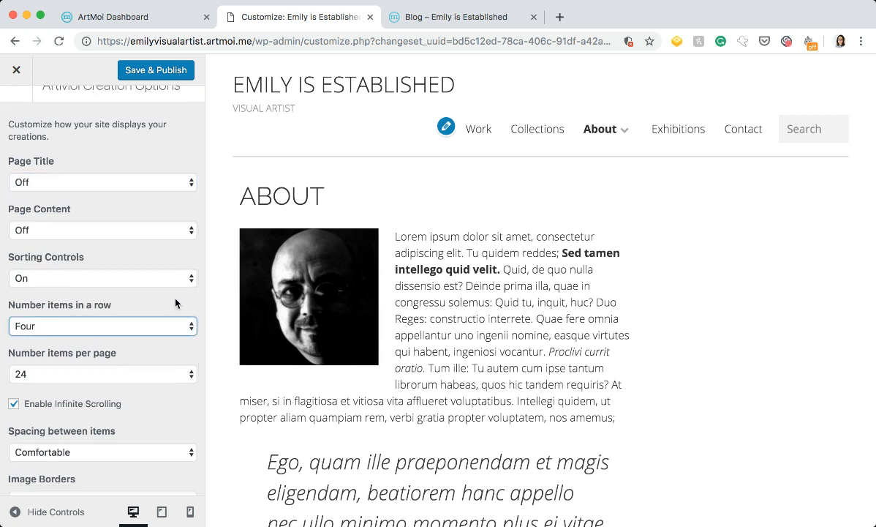
{"action": "key", "text": "t"}
{"action": "scroll", "coordinate": [64, 356], "scroll_direction": "down", "scroll_amount": 1}
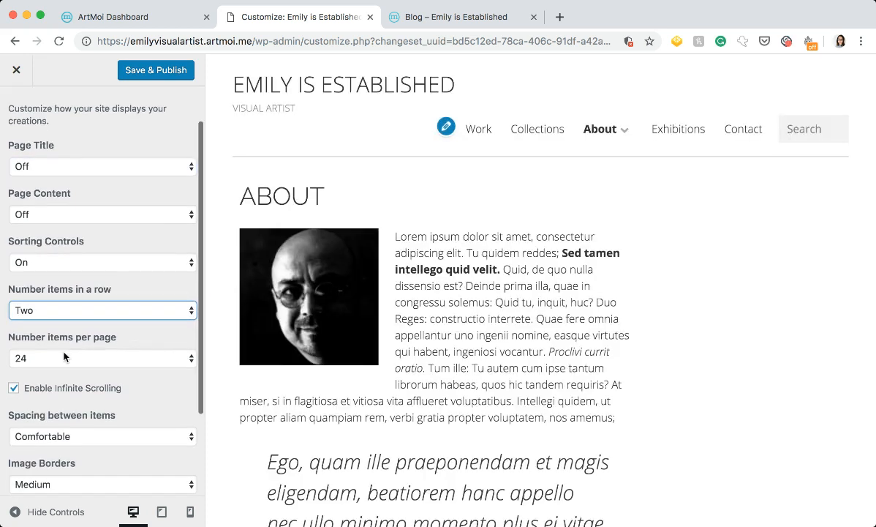
Step: Disable infinite scrolling and turn on the Next/Prev Controls for the creations display
{"action": "scroll", "coordinate": [64, 356], "scroll_direction": "down", "scroll_amount": 1}
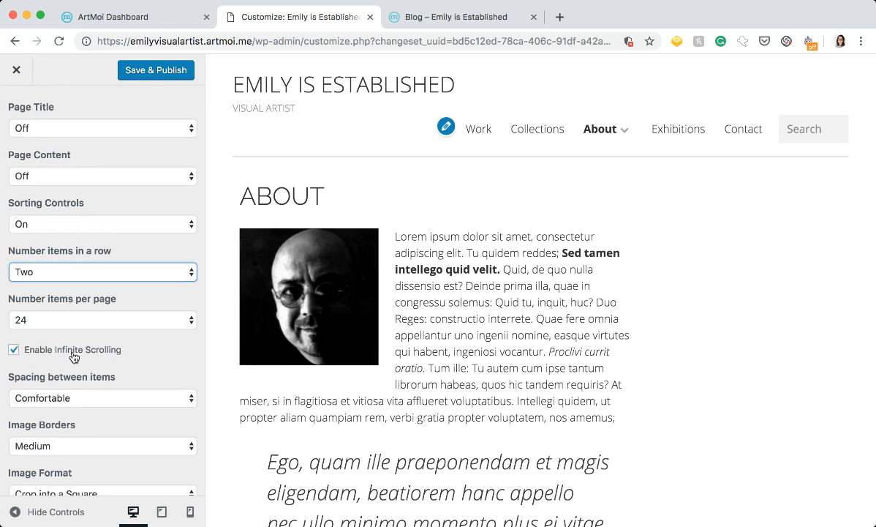
{"action": "left_click", "coordinate": [14, 349]}
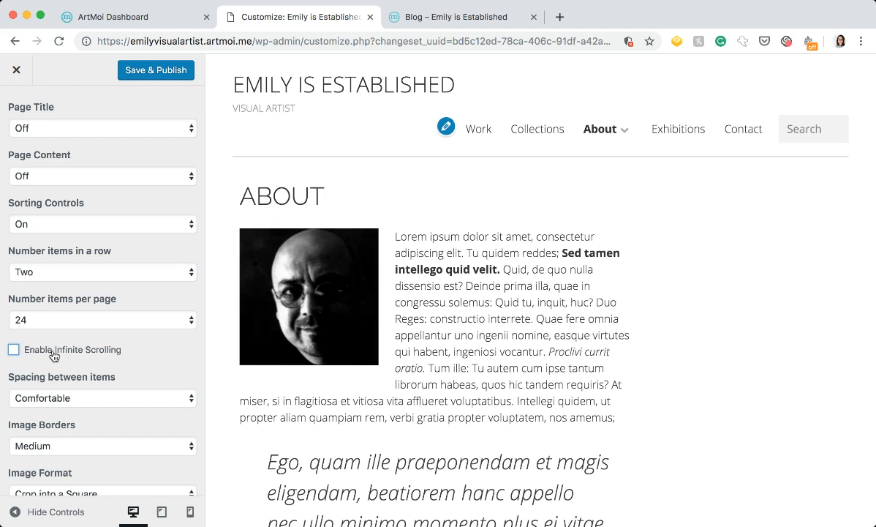
{"action": "scroll", "coordinate": [52, 355], "scroll_direction": "down", "scroll_amount": 3}
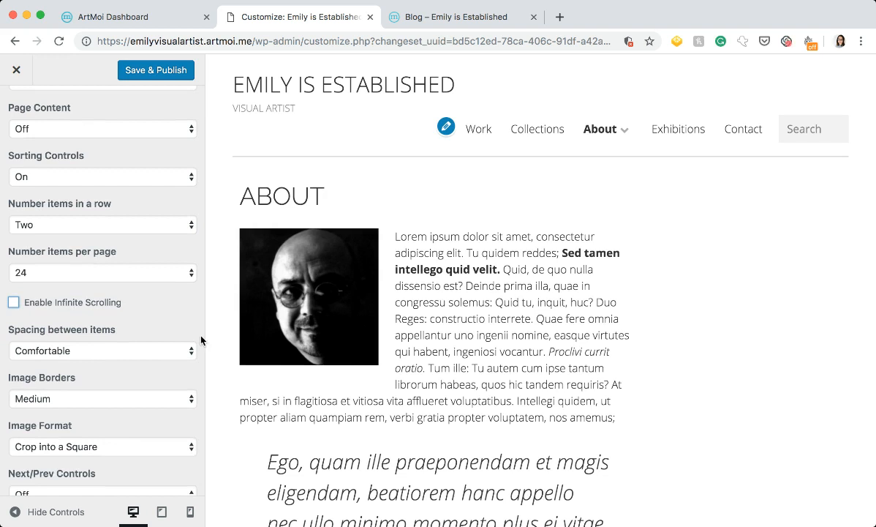
{"action": "scroll", "coordinate": [123, 370], "scroll_direction": "down", "scroll_amount": 2}
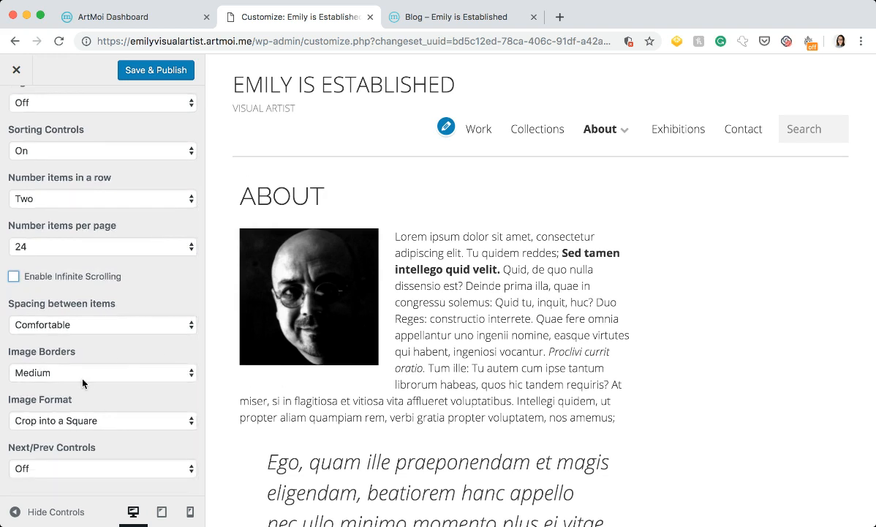
{"action": "left_click", "coordinate": [90, 423]}
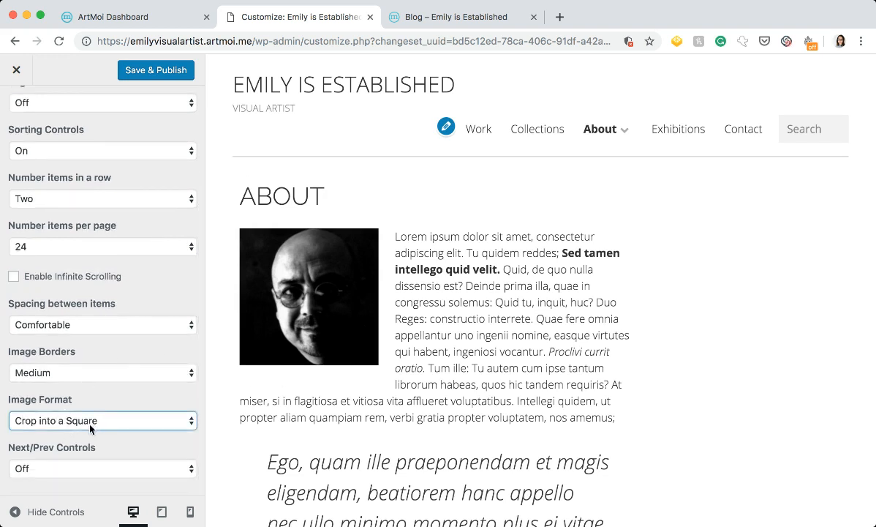
{"action": "left_click", "coordinate": [85, 468]}
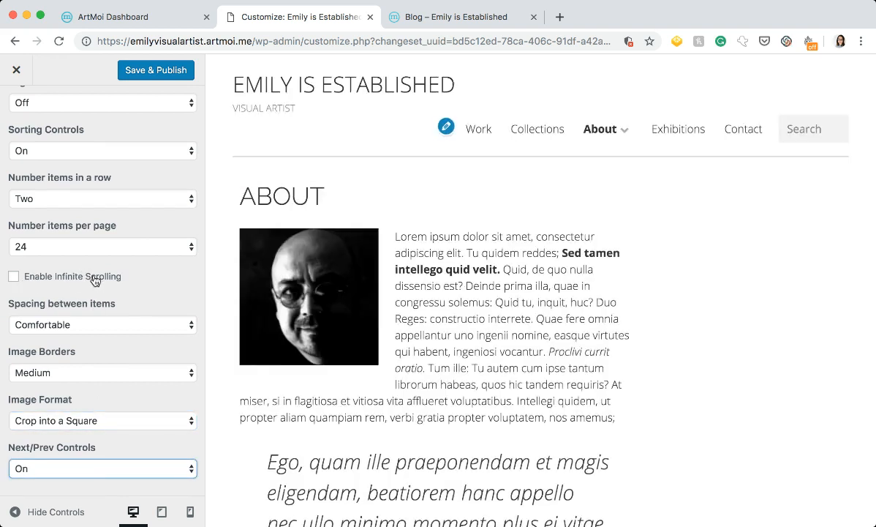
{"action": "scroll", "coordinate": [95, 281], "scroll_direction": "up", "scroll_amount": 1}
{"action": "scroll", "coordinate": [95, 280], "scroll_direction": "up", "scroll_amount": 5}
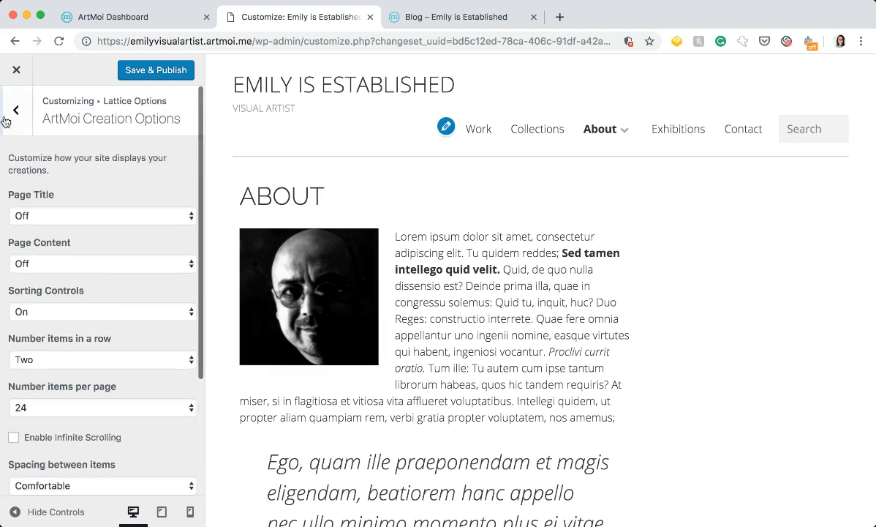
Step: Review the ArtMoi Collection Options that control how the site displays collections
{"action": "left_click", "coordinate": [13, 115]}
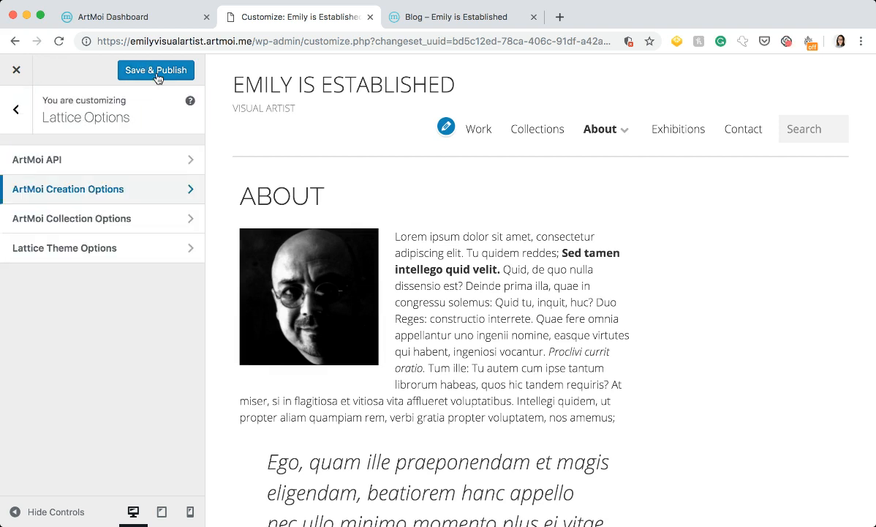
{"action": "left_click", "coordinate": [89, 216]}
{"action": "scroll", "coordinate": [90, 231], "scroll_direction": "down", "scroll_amount": 2}
{"action": "scroll", "coordinate": [90, 233], "scroll_direction": "up", "scroll_amount": 2}
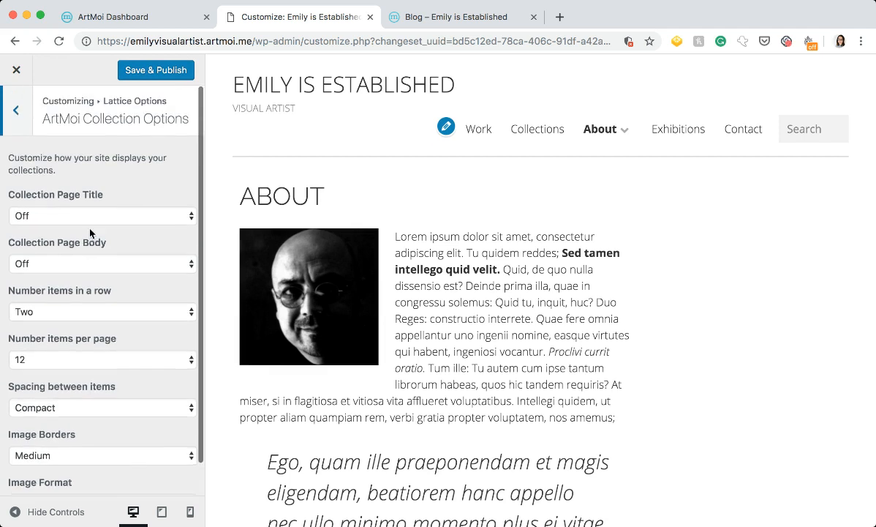
{"action": "left_click", "coordinate": [16, 111]}
Step: Set the Lattice theme's typography to Melange and publish all pending customizer changes
{"action": "left_click", "coordinate": [86, 248]}
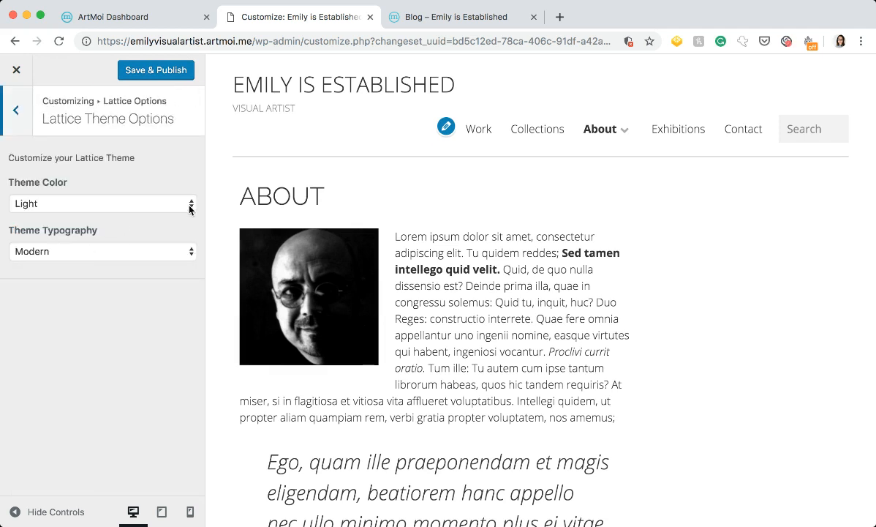
{"action": "left_click", "coordinate": [184, 205]}
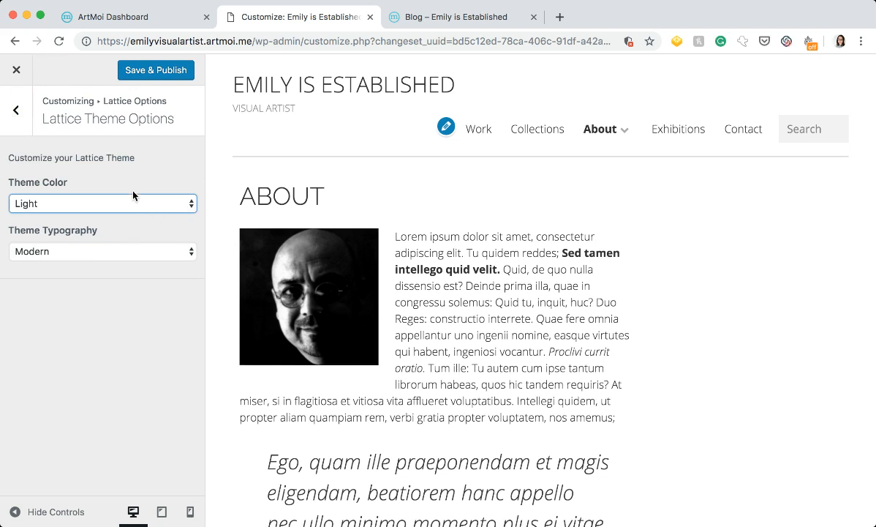
{"action": "left_click", "coordinate": [192, 251]}
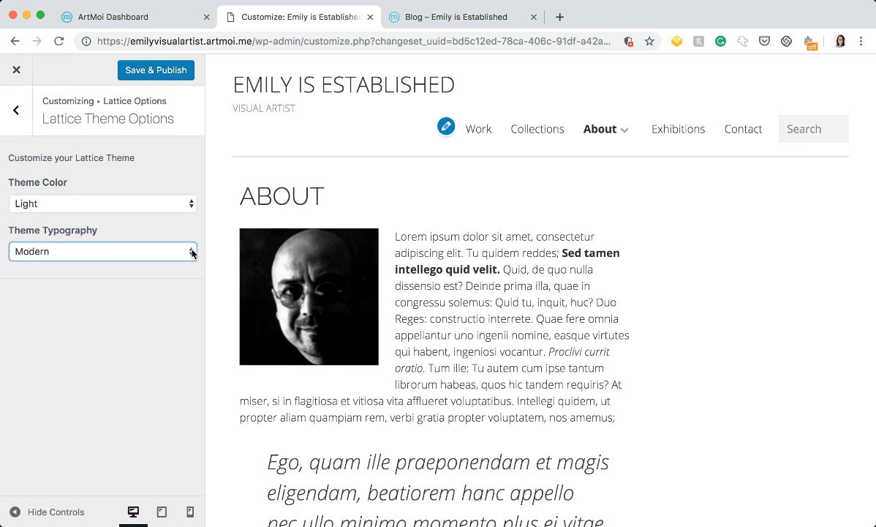
{"action": "left_click", "coordinate": [172, 269]}
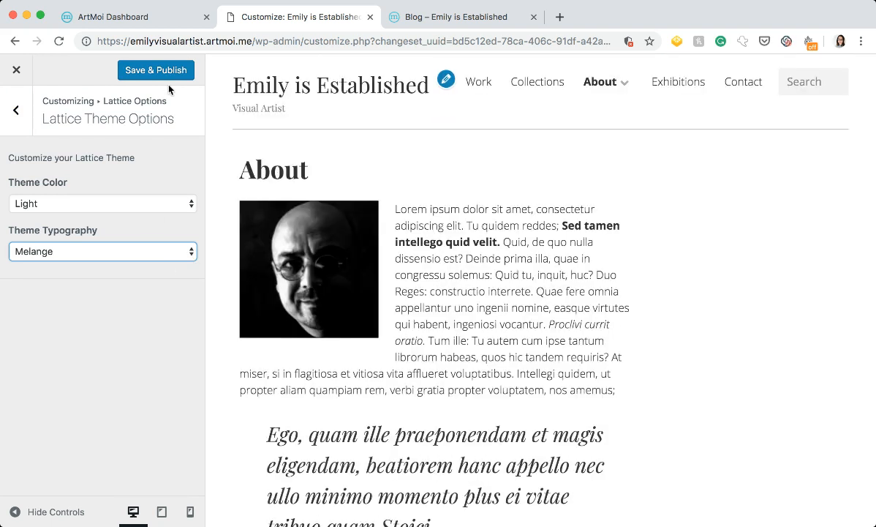
{"action": "left_click", "coordinate": [169, 73]}
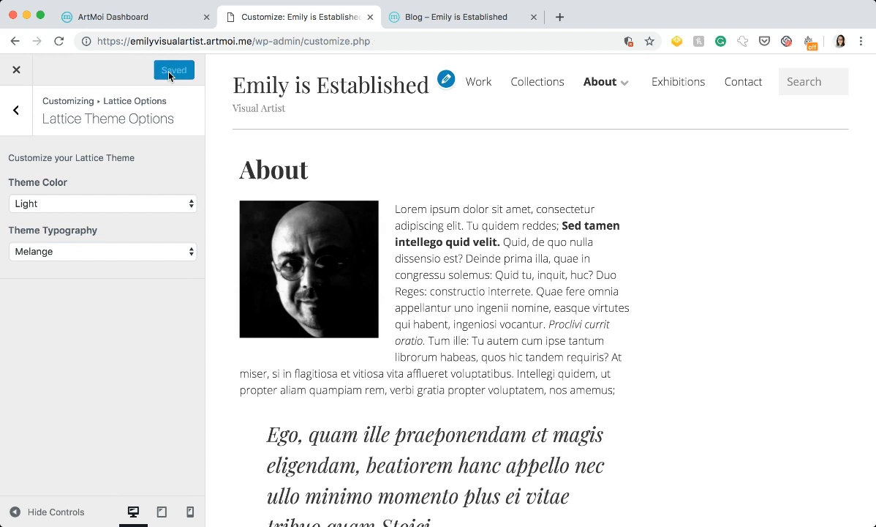
Step: Close the customizer and open the site's WordPress admin dashboard
{"action": "left_click", "coordinate": [16, 110]}
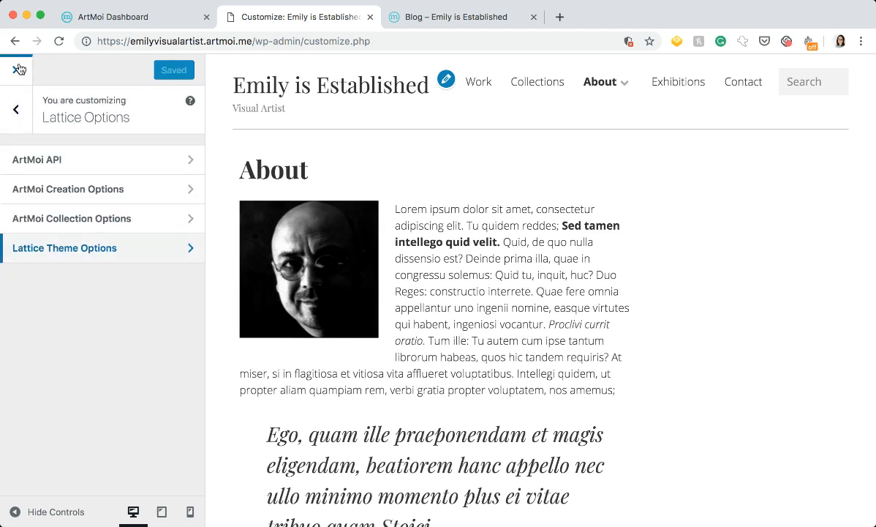
{"action": "left_click", "coordinate": [21, 85]}
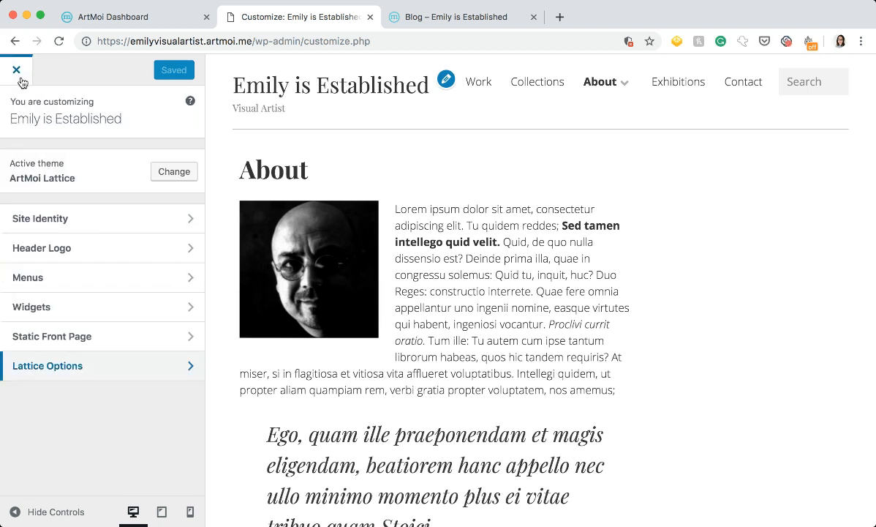
{"action": "left_click", "coordinate": [21, 81]}
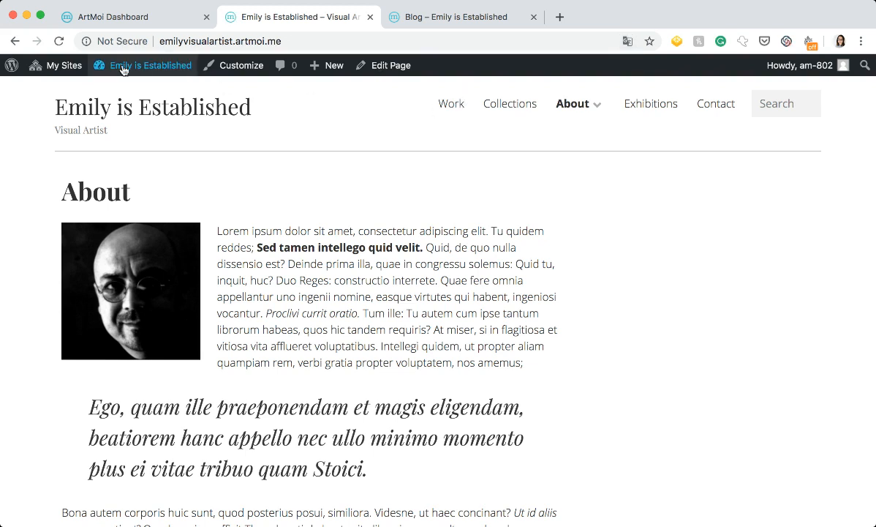
{"action": "mouse_move", "coordinate": [100, 68]}
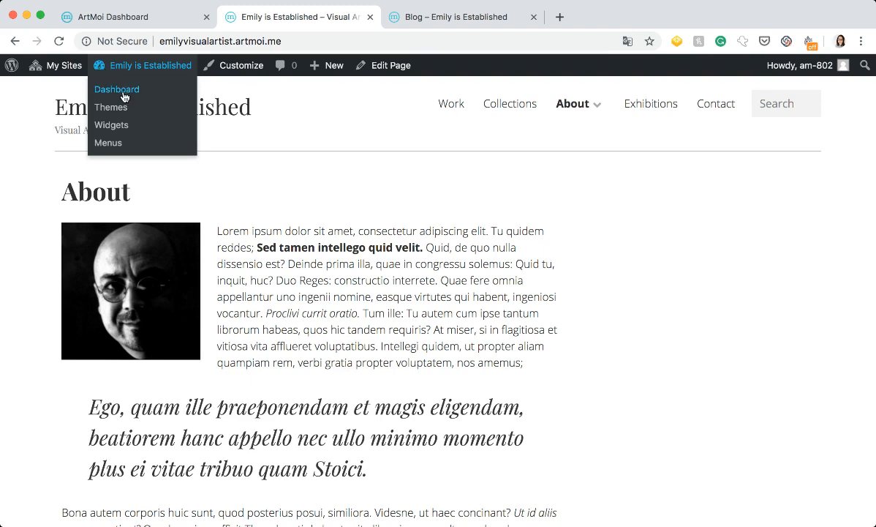
{"action": "left_click", "coordinate": [122, 94]}
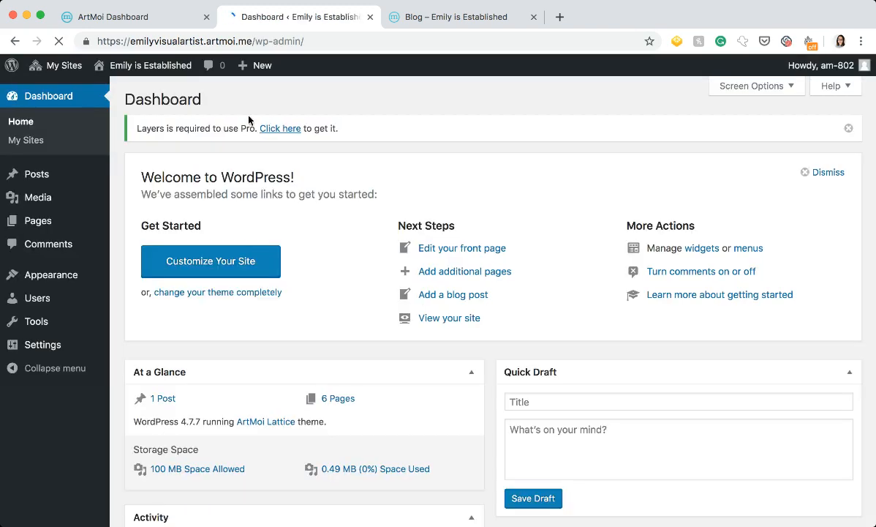
Step: Look over the WordPress dashboard and the list of blog posts, then return to the dashboard
{"action": "scroll", "coordinate": [249, 123], "scroll_direction": "down", "scroll_amount": 1}
{"action": "scroll", "coordinate": [250, 124], "scroll_direction": "down", "scroll_amount": 1}
{"action": "scroll", "coordinate": [249, 124], "scroll_direction": "up", "scroll_amount": 2}
{"action": "left_click", "coordinate": [42, 178]}
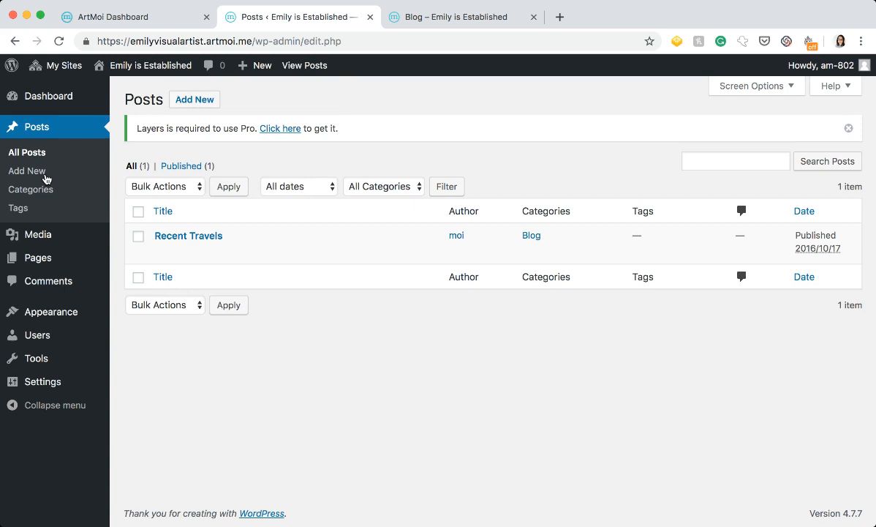
{"action": "mouse_move", "coordinate": [219, 229]}
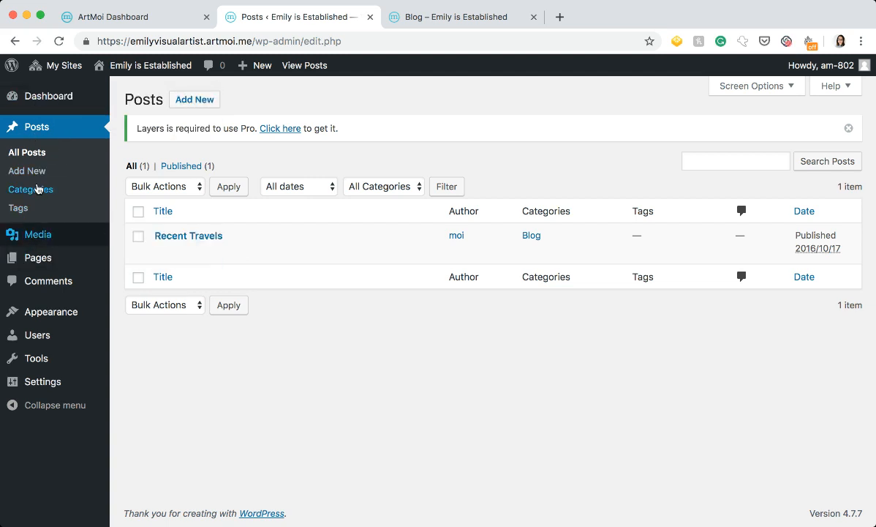
{"action": "mouse_move", "coordinate": [229, 258]}
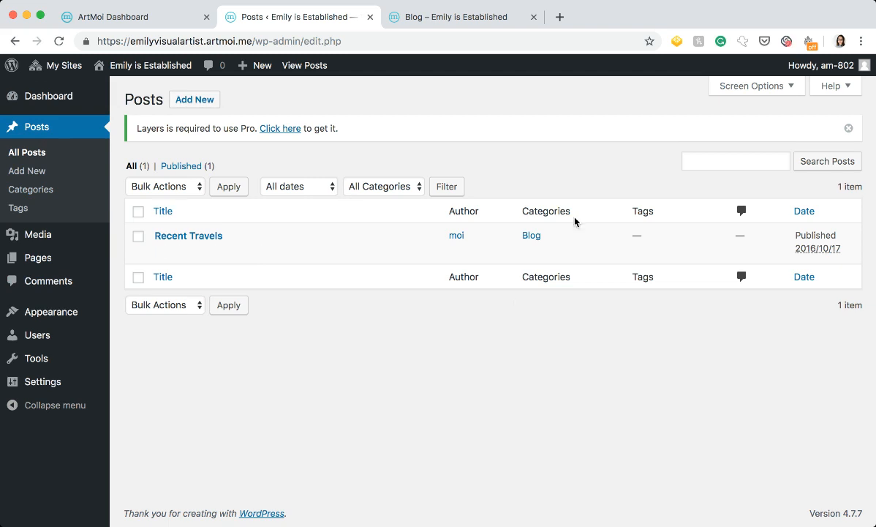
{"action": "left_click", "coordinate": [41, 101]}
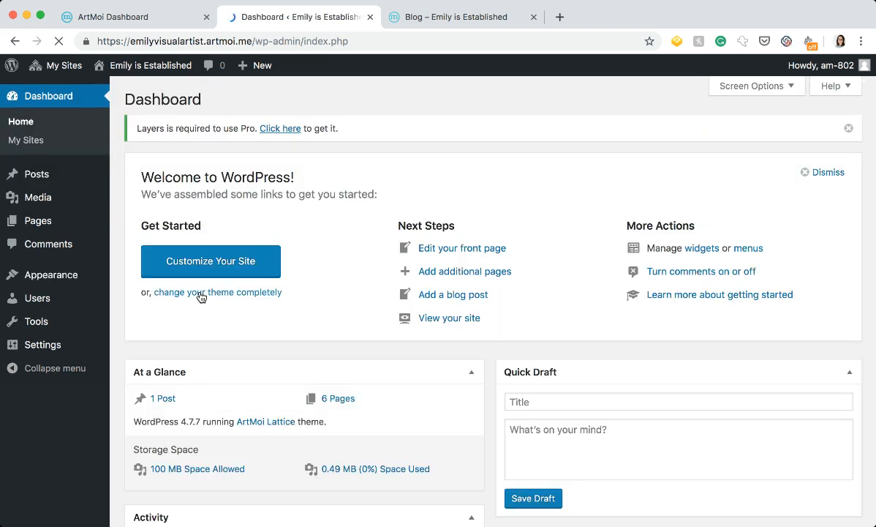
Step: Open the list of all website pages and look through it
{"action": "left_click", "coordinate": [39, 220]}
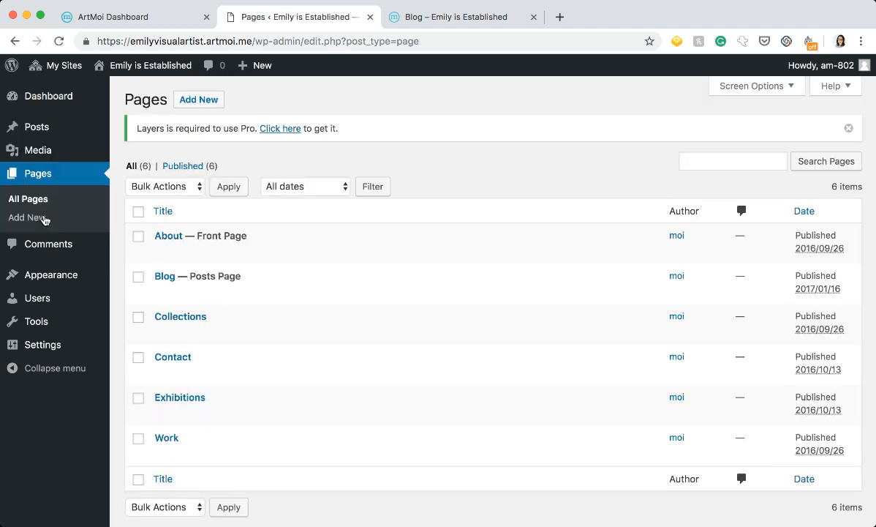
{"action": "scroll", "coordinate": [128, 237], "scroll_direction": "down", "scroll_amount": 2}
{"action": "scroll", "coordinate": [129, 236], "scroll_direction": "up", "scroll_amount": 2}
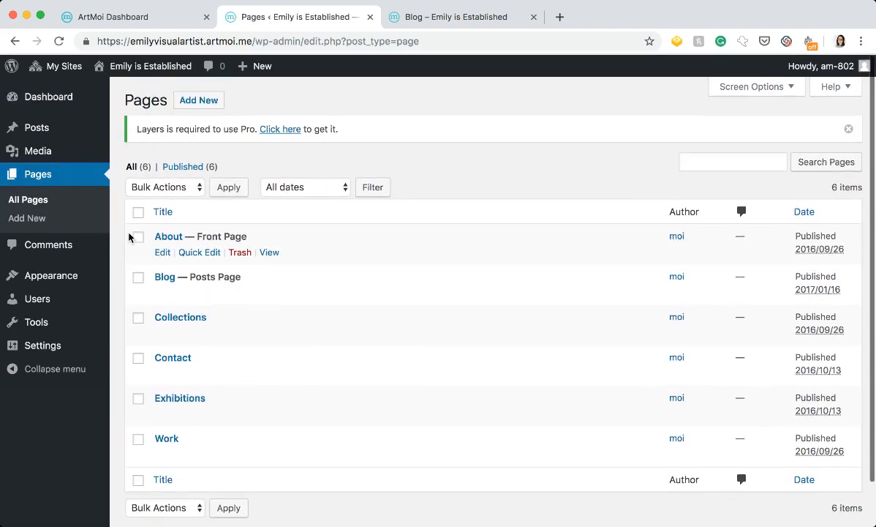
Step: Add a new website page and title it Videos
{"action": "left_click", "coordinate": [40, 219]}
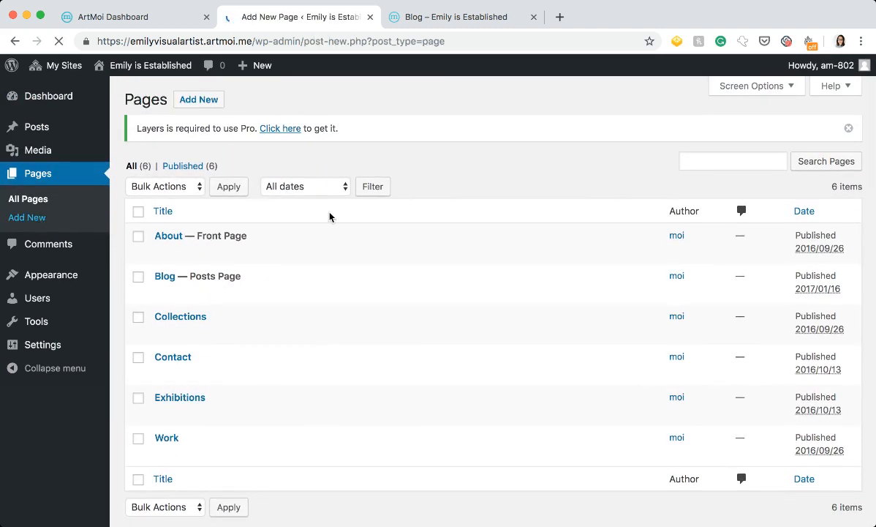
{"action": "type", "text": "VIde"}
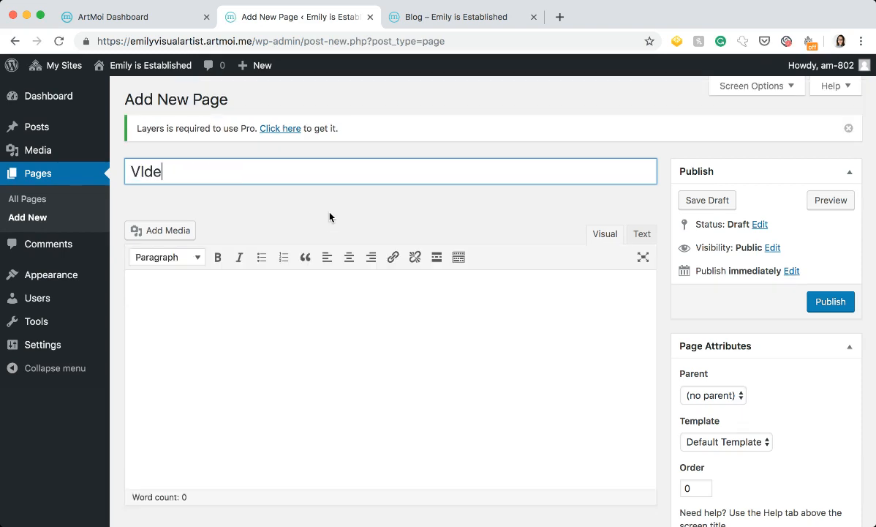
{"action": "key", "text": "BackSpace"}
{"action": "key", "text": "BackSpace"}
{"action": "key", "text": "BackSpace"}
{"action": "type", "text": "ideos"}
Step: Enter the placeholder text {embed code} as the Videos page's content and publish the page
{"action": "left_click", "coordinate": [285, 287]}
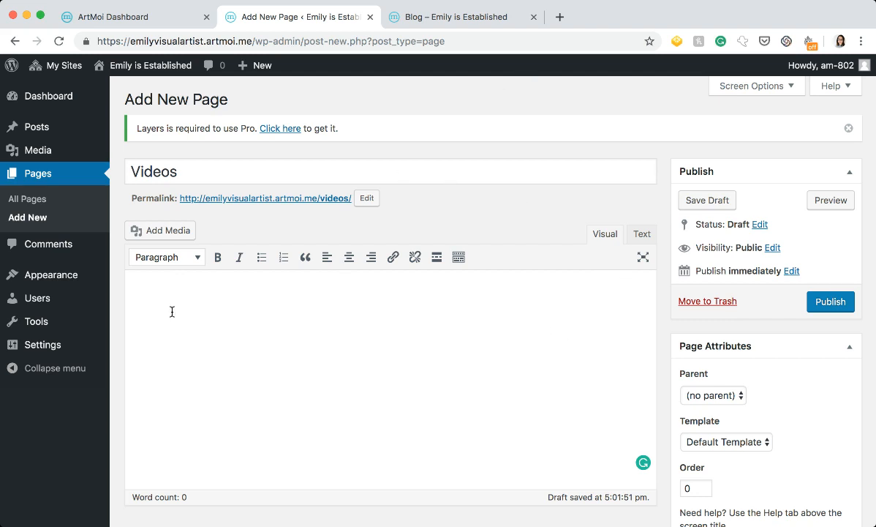
{"action": "type", "text": "enbed code"}
{"action": "key", "text": "BackSpace"}
{"action": "type", "text": "m"}
{"action": "left_click", "coordinate": [817, 299]}
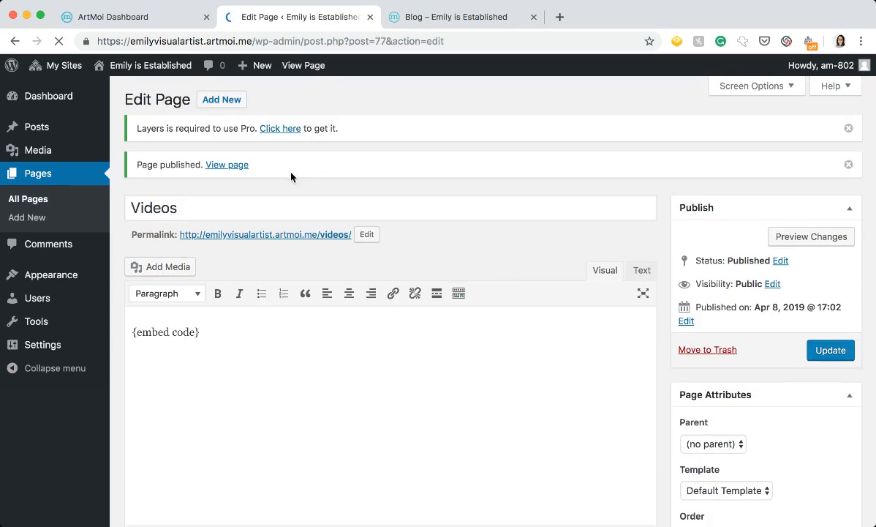
Step: Return to the WordPress dashboard, open the site customizer and add the Videos page to the Main Menu
{"action": "left_click", "coordinate": [48, 107]}
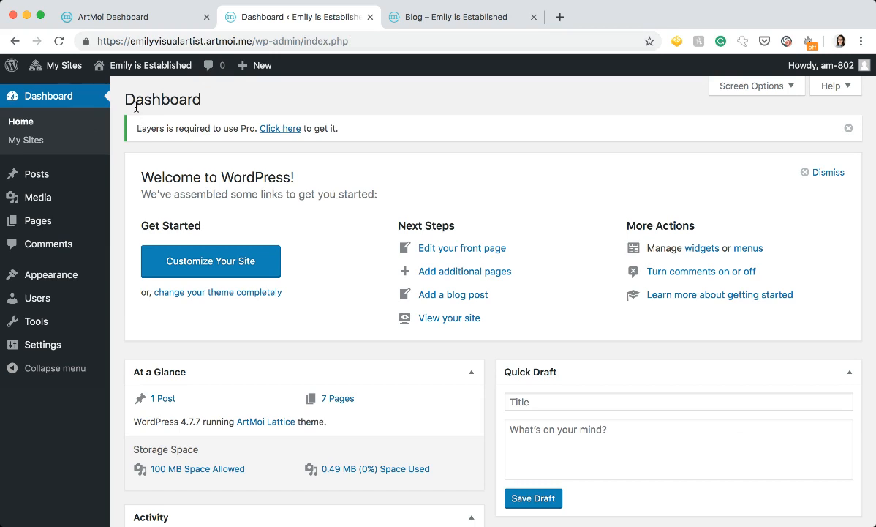
{"action": "left_click", "coordinate": [176, 262]}
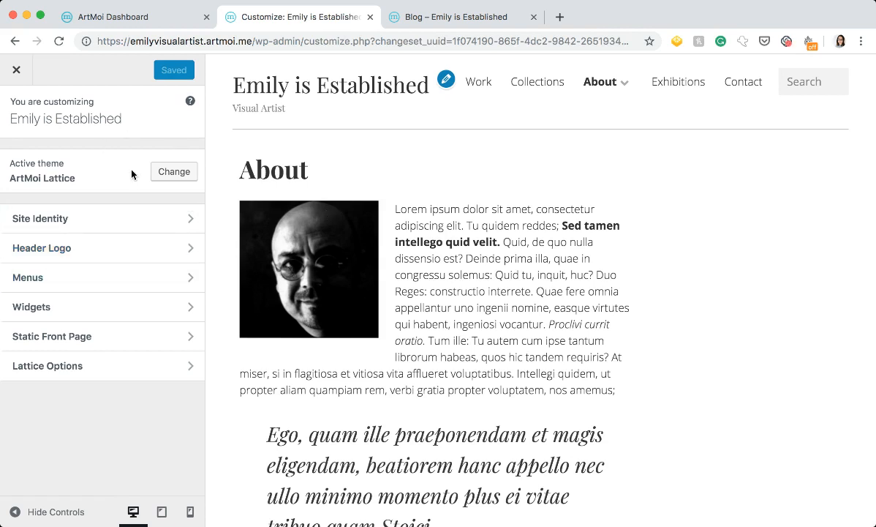
{"action": "left_click", "coordinate": [127, 282]}
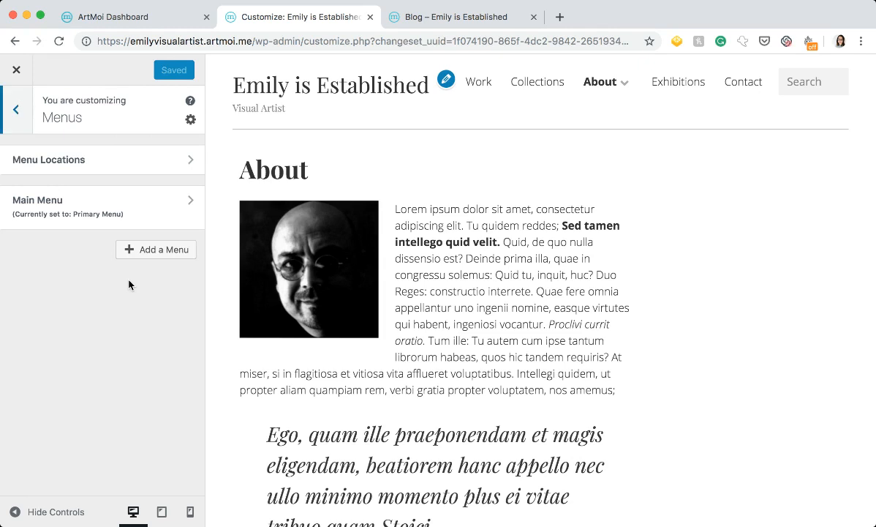
{"action": "left_click", "coordinate": [139, 199]}
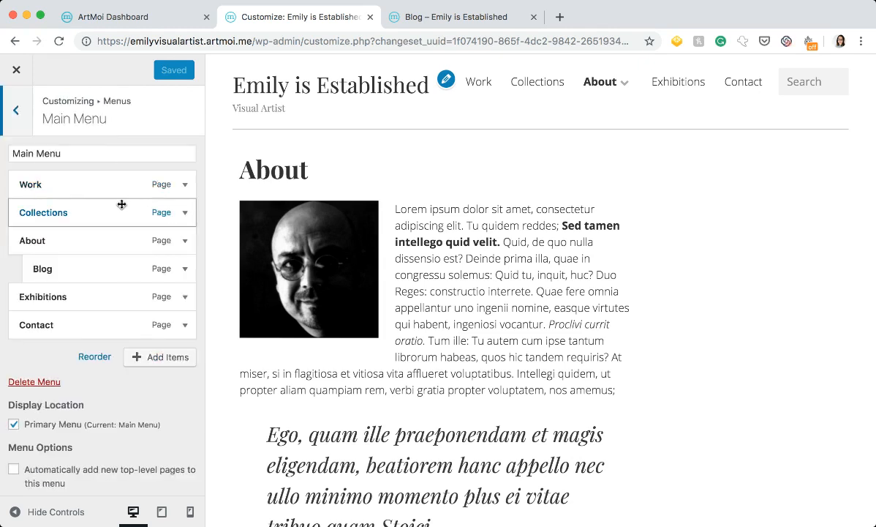
{"action": "left_click", "coordinate": [152, 360]}
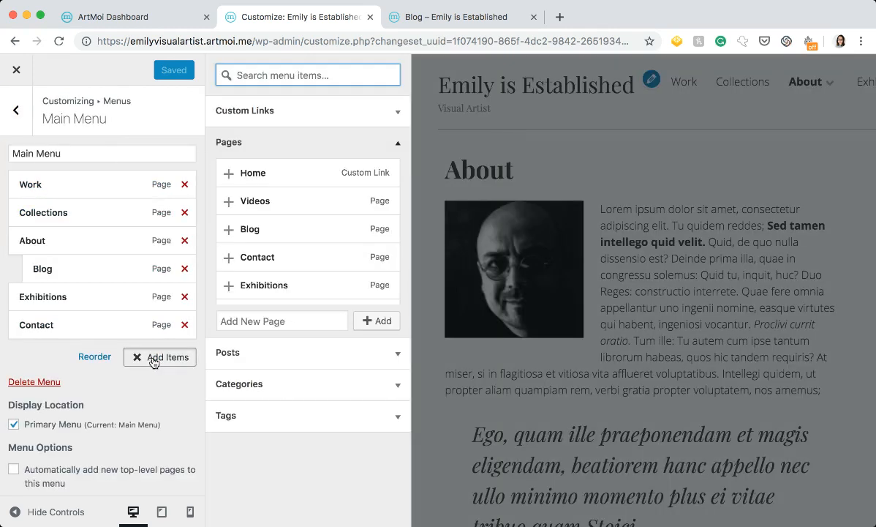
{"action": "left_click", "coordinate": [230, 203]}
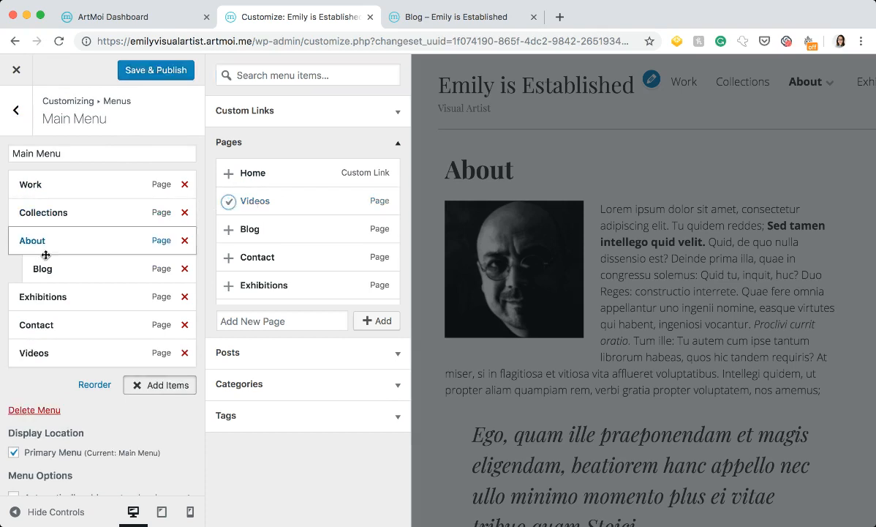
Step: Reorder the Main Menu so Videos sits between Collections and About, and publish the menu changes
{"action": "left_click", "coordinate": [86, 384]}
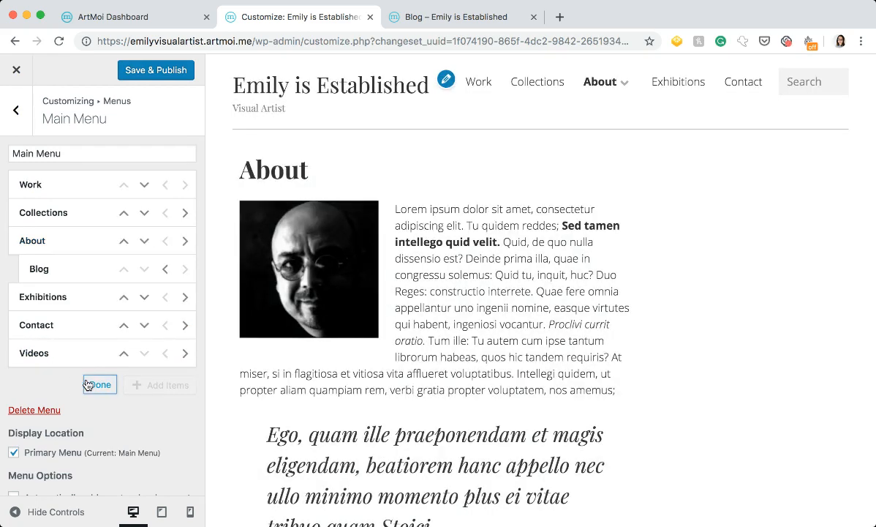
{"action": "left_click", "coordinate": [123, 353]}
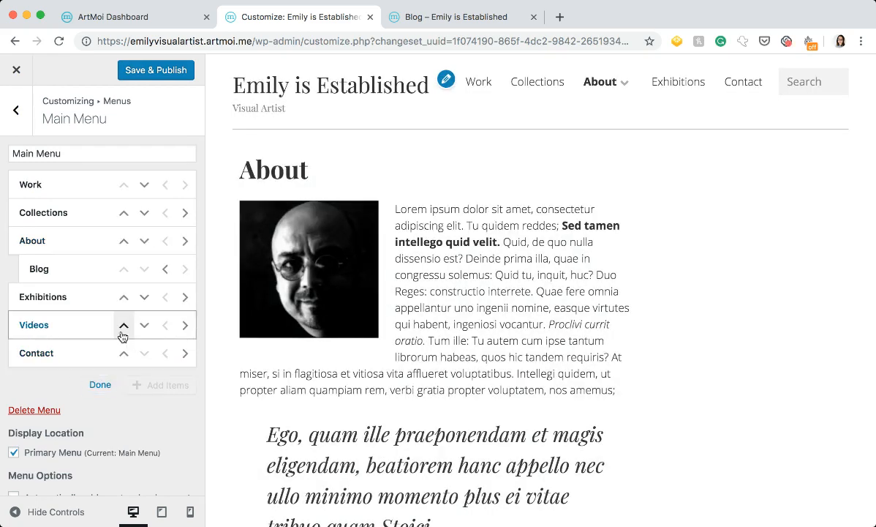
{"action": "left_click", "coordinate": [123, 324]}
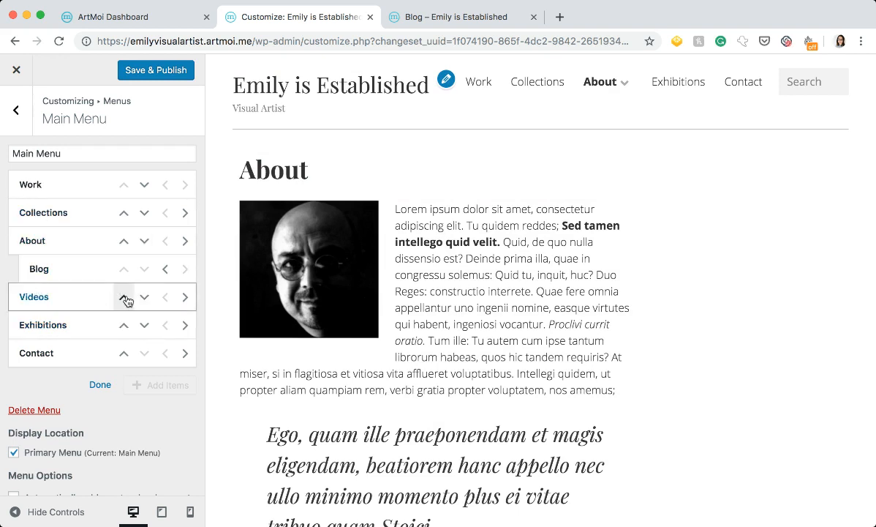
{"action": "left_click", "coordinate": [124, 297]}
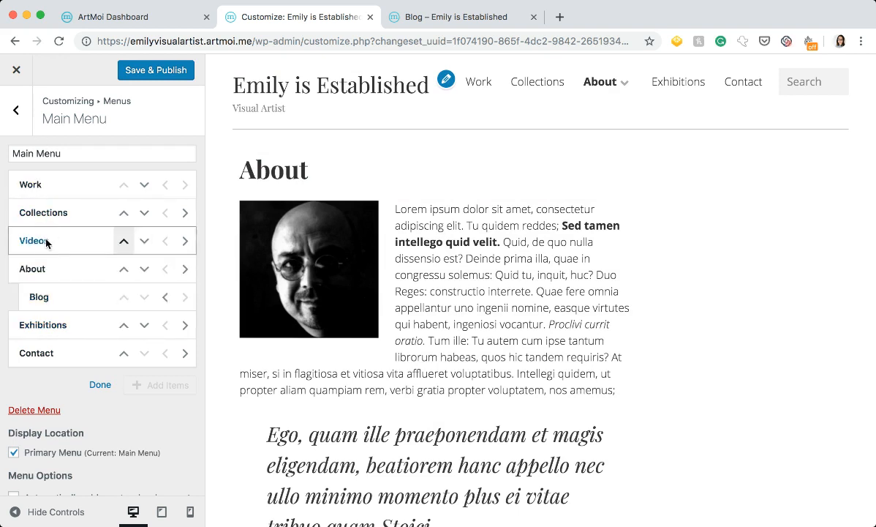
{"action": "left_click", "coordinate": [142, 72]}
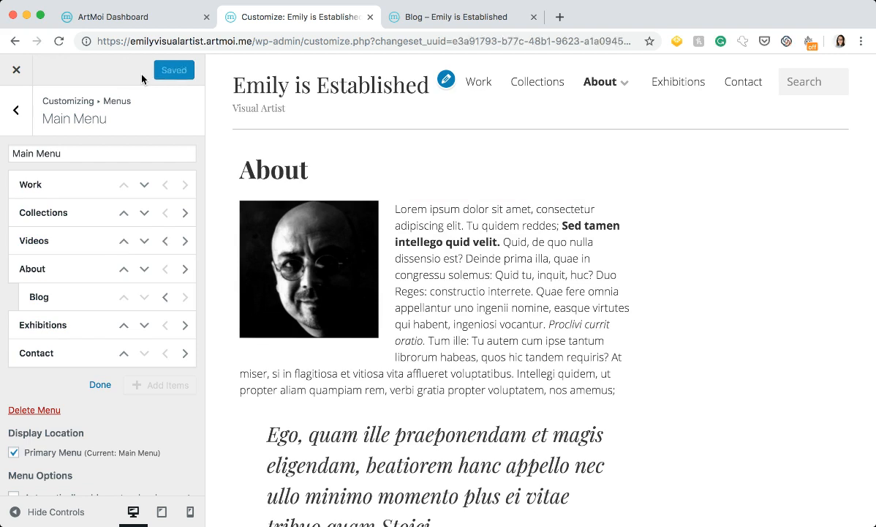
Step: Go back to the main customizer options, reload the customizer, and preview the Videos page and the Work page
{"action": "left_click", "coordinate": [13, 111]}
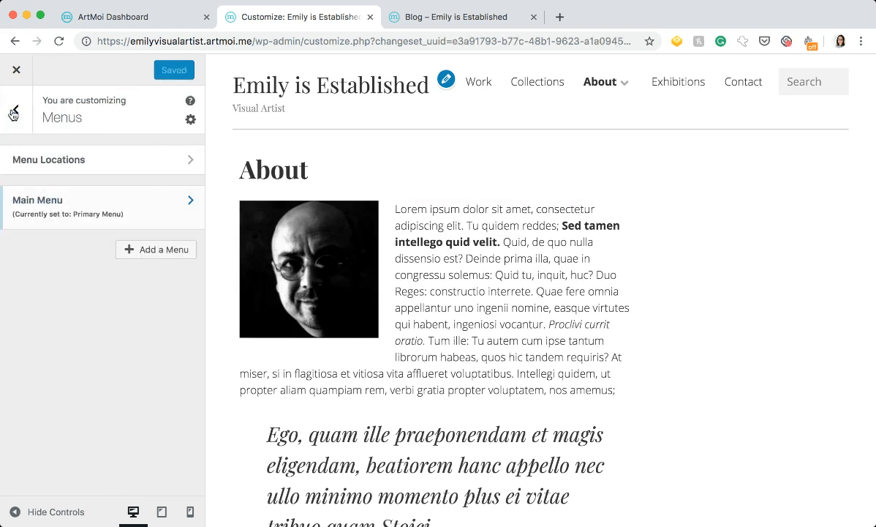
{"action": "left_click", "coordinate": [14, 112]}
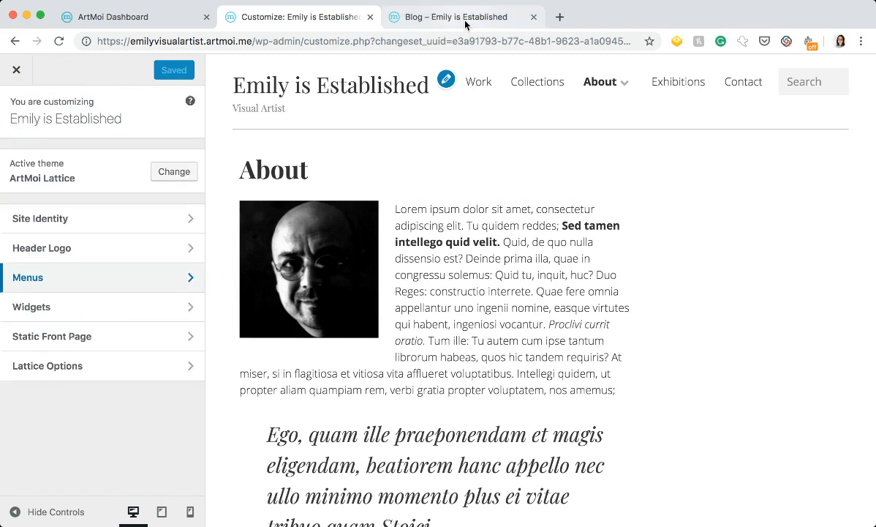
{"action": "left_click", "coordinate": [60, 42]}
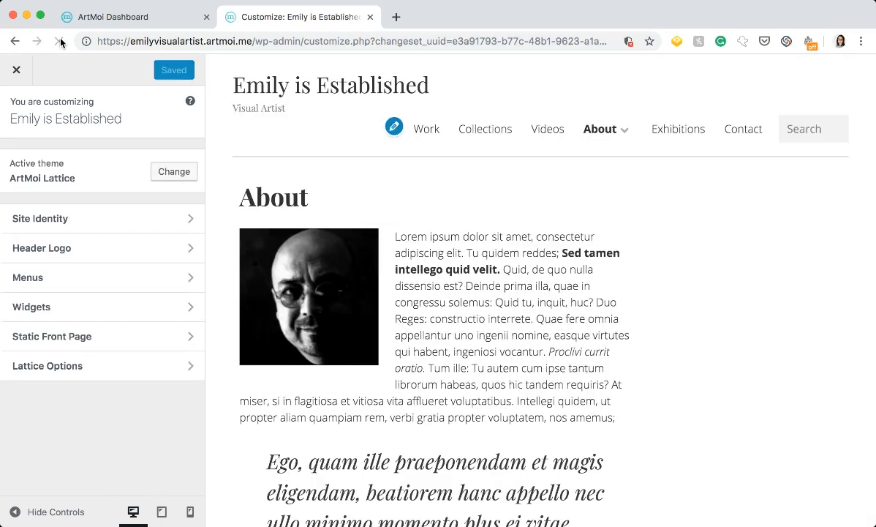
{"action": "left_click", "coordinate": [557, 130]}
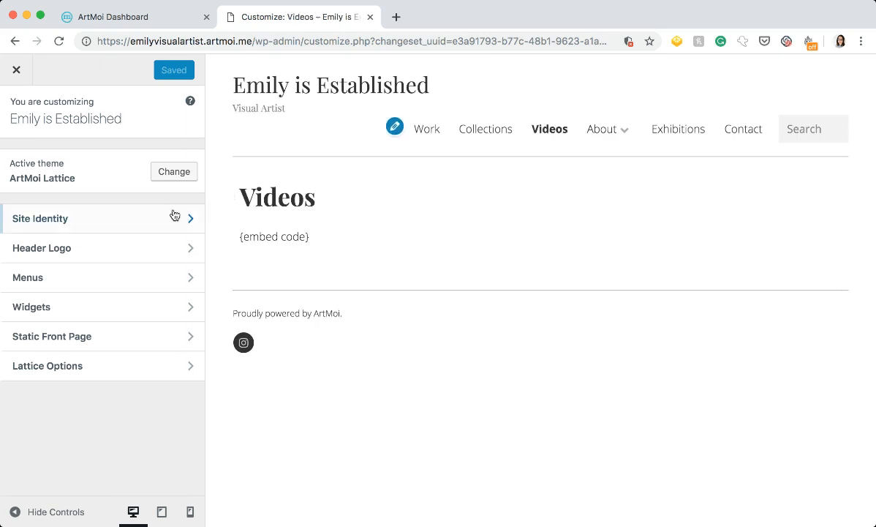
{"action": "left_click_drag", "start_coordinate": [237, 237], "coordinate": [319, 237]}
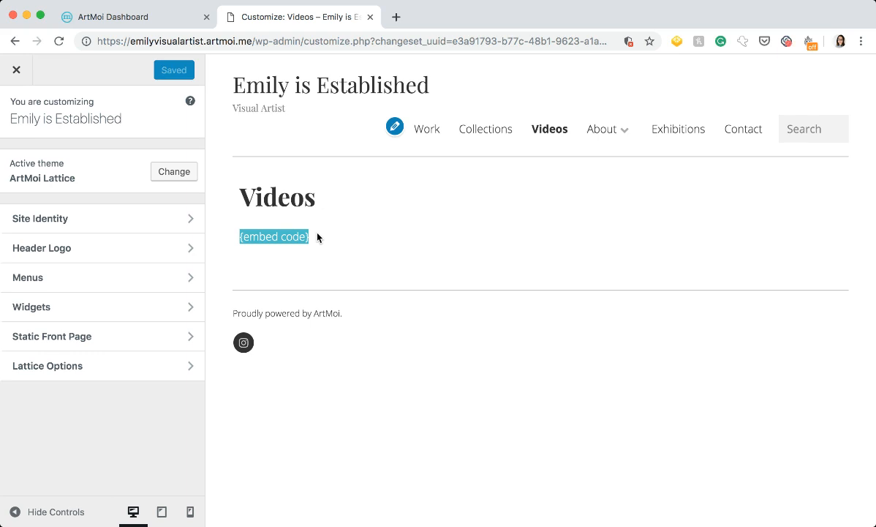
{"action": "left_click", "coordinate": [319, 237]}
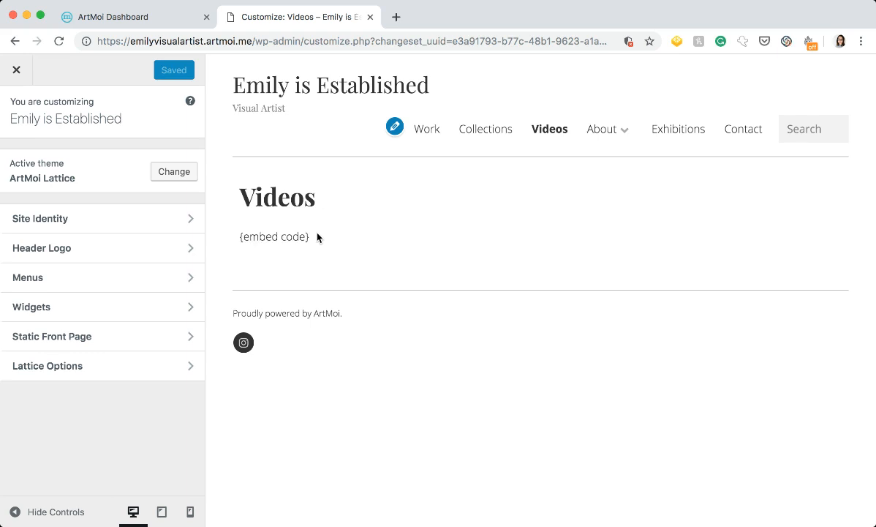
{"action": "left_click", "coordinate": [430, 132]}
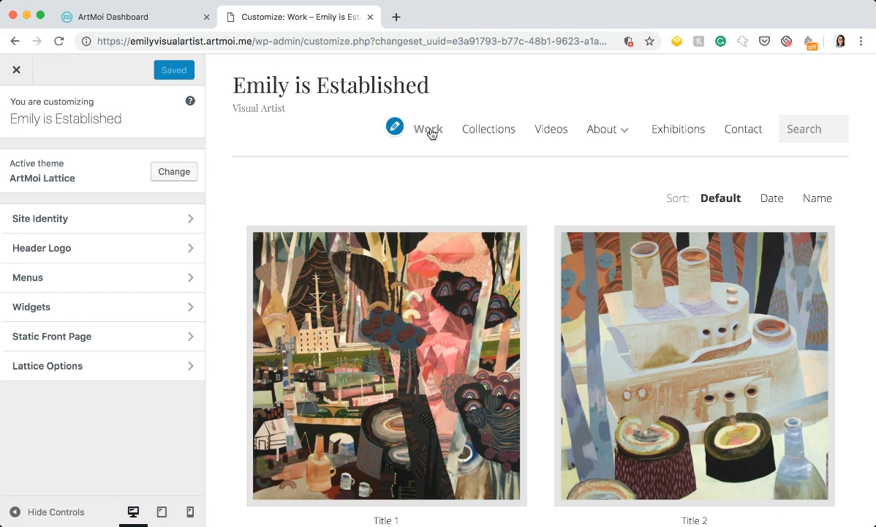